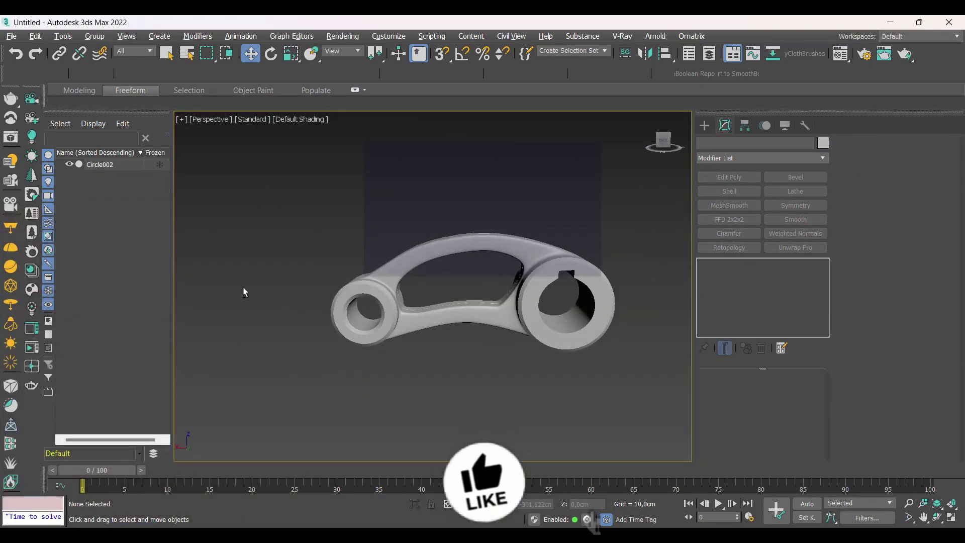
{"action": "middle_click_drag", "start_coordinate": [243, 292], "coordinate": [431, 290], "text": "alt"}
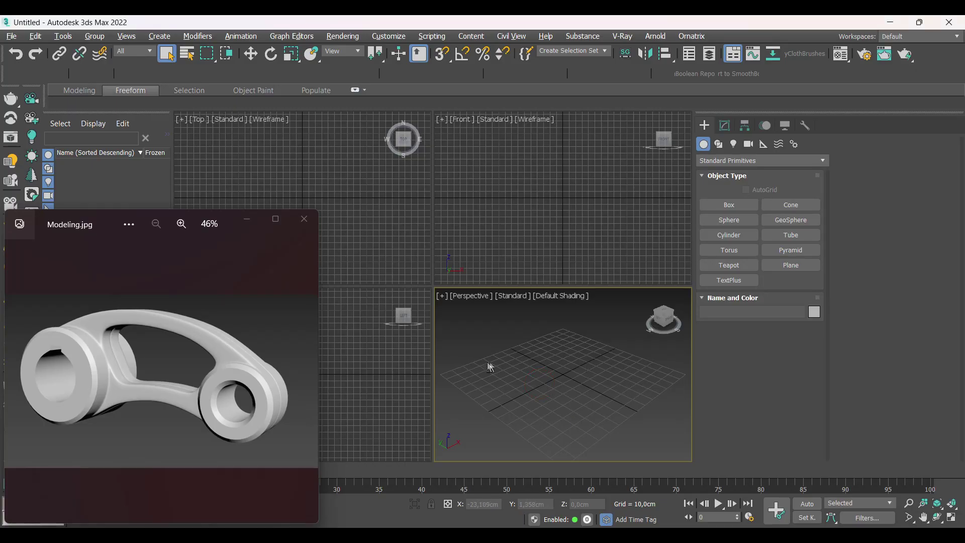
Draw a circle spline with a radius of about 38 cm in the Front view, resting on the horizontal axis
{"action": "key", "text": "alt+w"}
{"action": "key", "text": "f"}
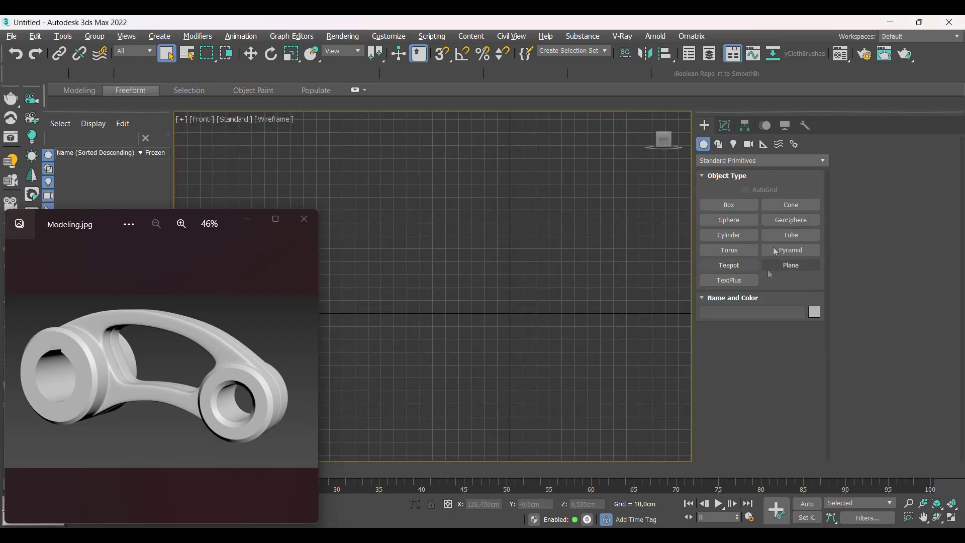
{"action": "left_click", "coordinate": [719, 144]}
{"action": "middle_click_drag", "start_coordinate": [449, 287], "coordinate": [450, 305]}
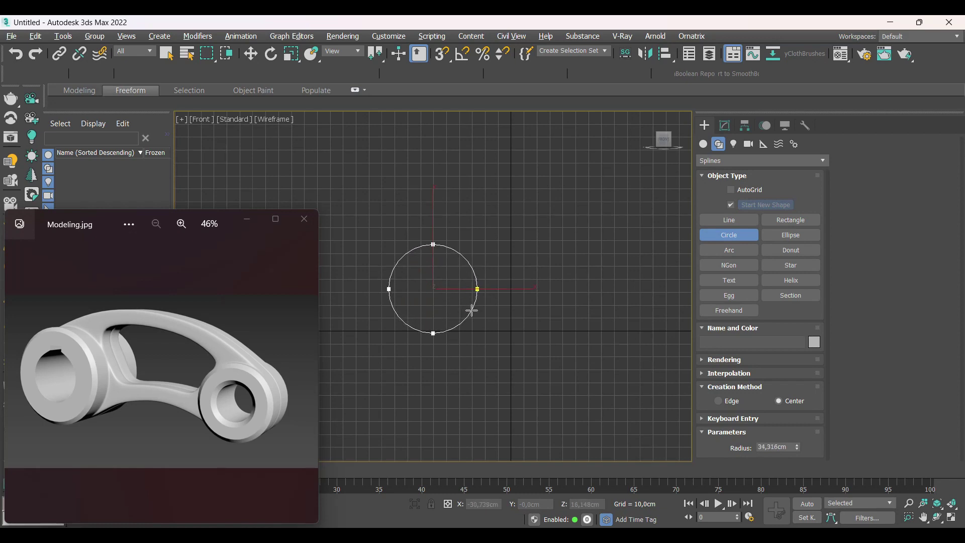
{"action": "left_click_drag", "start_coordinate": [476, 312], "coordinate": [476, 312]}
{"action": "key", "text": "w"}
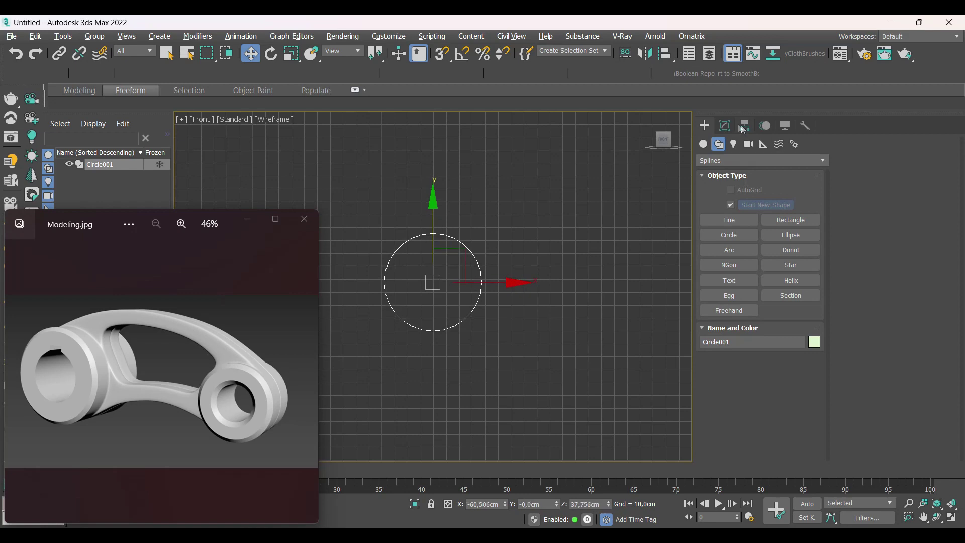
Set the circle's interpolation steps to 2
{"action": "left_click", "coordinate": [725, 126]}
{"action": "type", "text": "2"}
{"action": "key", "text": "Return"}
Clone the circle about 165 cm along X to form the second end of the link
{"action": "middle_click_drag", "start_coordinate": [452, 308], "coordinate": [395, 311]}
{"action": "left_click_drag", "start_coordinate": [437, 284], "coordinate": [648, 285], "text": "shift"}
{"action": "left_click", "coordinate": [486, 328]}
{"action": "middle_click_drag", "start_coordinate": [595, 332], "coordinate": [507, 329]}
Move the copied circle's pivot down to its lowest point on the horizontal axis
{"action": "key", "text": "Insert"}
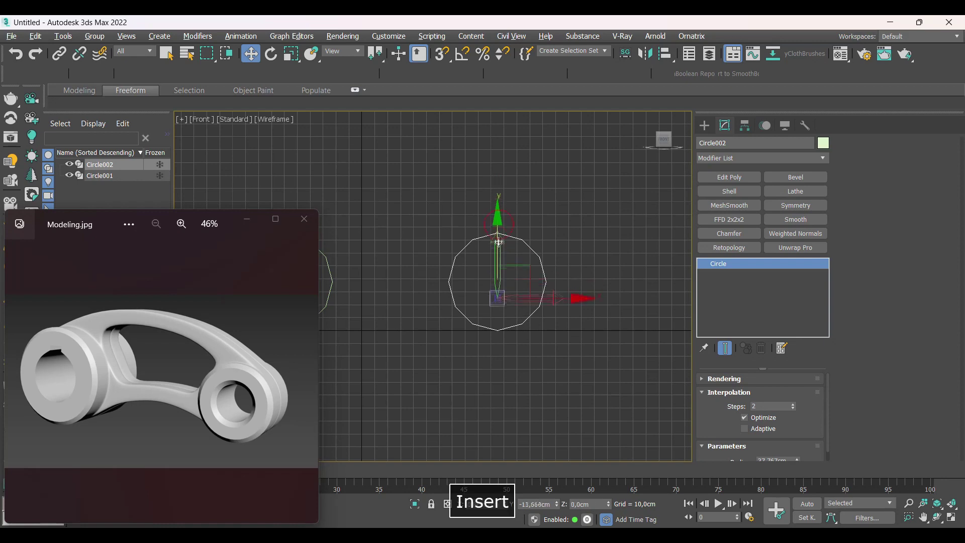
{"action": "left_click_drag", "start_coordinate": [498, 242], "coordinate": [497, 271]}
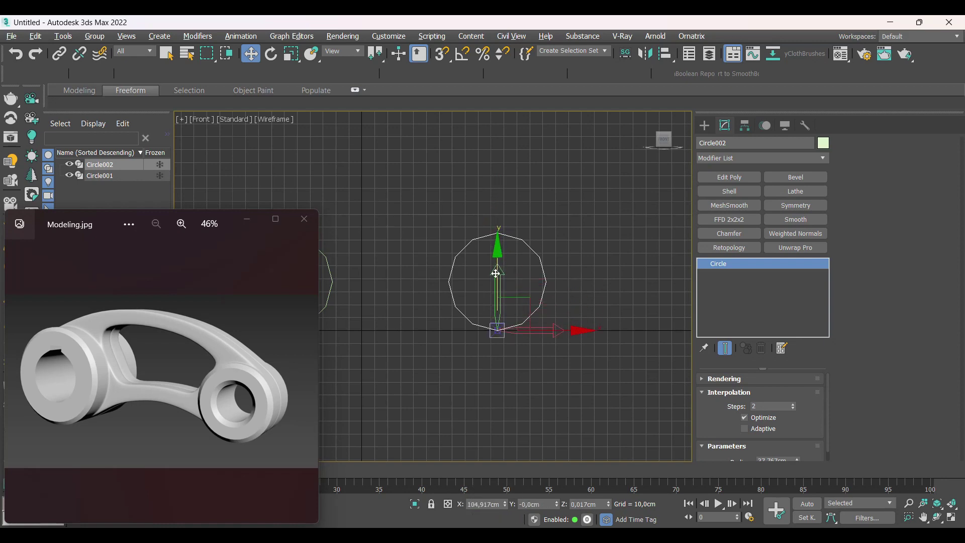
{"action": "right_click", "coordinate": [565, 321]}
{"action": "mouse_move", "coordinate": [483, 324]}
{"action": "middle_mouse_down"}
{"action": "mouse_move", "coordinate": [467, 325]}
{"action": "mouse_move", "coordinate": [491, 317]}
{"action": "middle_mouse_up"}
{"action": "key", "text": "Insert"}
Scale the copied circle uniformly to about 73% around its lowered pivot
{"action": "key", "text": "r"}
{"action": "left_click_drag", "start_coordinate": [494, 309], "coordinate": [494, 317]}
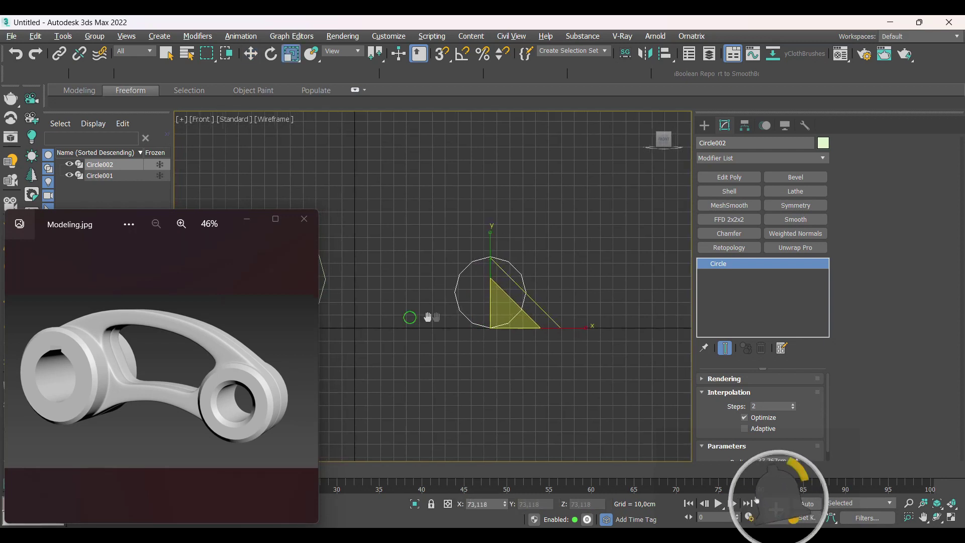
{"action": "middle_click_drag", "start_coordinate": [409, 318], "coordinate": [523, 322]}
{"action": "key", "text": "w"}
Convert the smaller circle to an Editable Poly and attach the larger circle to it
{"action": "key", "text": "ctrl+t"}
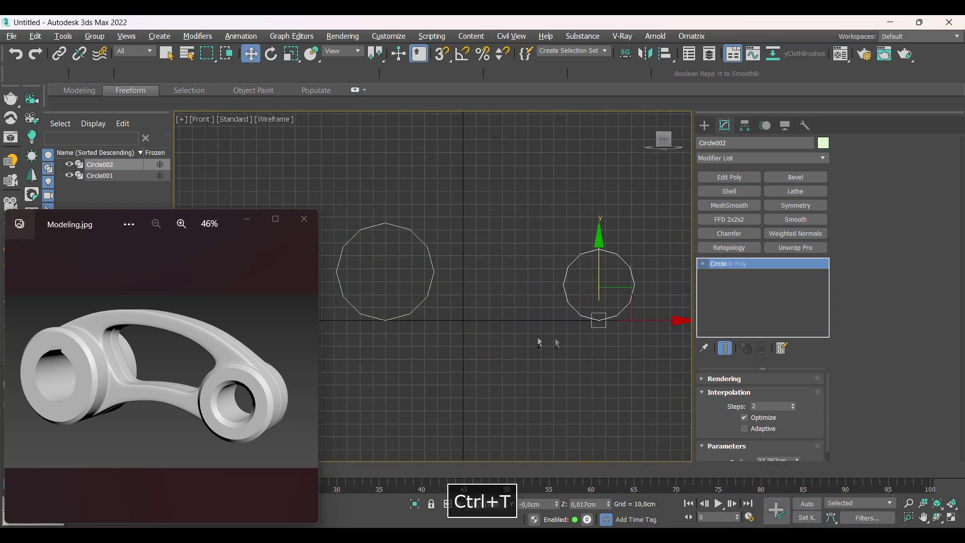
{"action": "key", "text": "F3"}
{"action": "mouse_move", "coordinate": [536, 337]}
{"action": "middle_mouse_down", "text": "alt"}
{"action": "mouse_move", "coordinate": [607, 333]}
{"action": "mouse_move", "coordinate": [610, 346]}
{"action": "middle_mouse_up", "text": "alt"}
{"action": "left_click", "coordinate": [863, 248]}
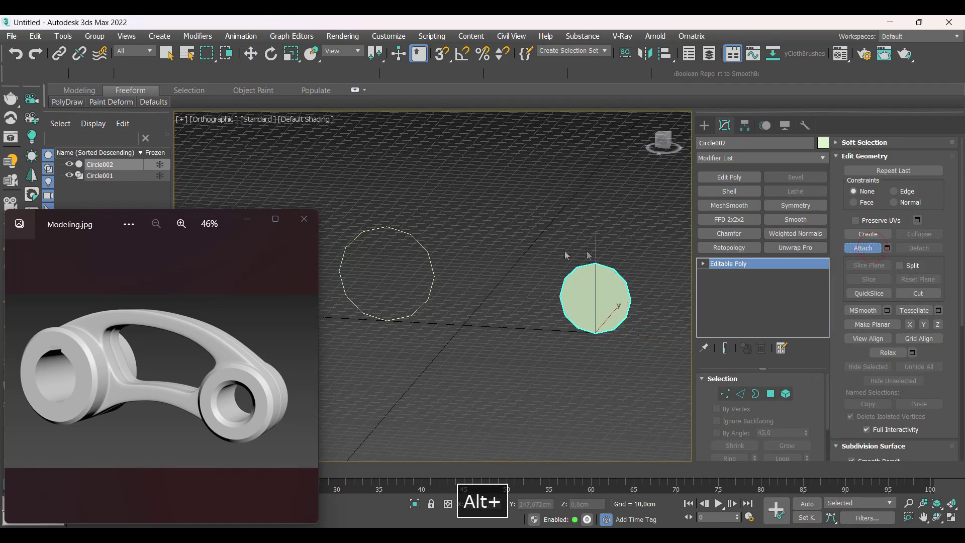
{"action": "left_click", "coordinate": [431, 277]}
{"action": "middle_click_drag", "start_coordinate": [532, 343], "coordinate": [558, 347], "text": "alt"}
{"action": "middle_click_drag", "start_coordinate": [523, 307], "coordinate": [545, 312], "text": "alt"}
Apply a Shell modifier to give both discs thickness and collapse the result to an Editable Poly
{"action": "left_click", "coordinate": [729, 191]}
{"action": "left_click_drag", "start_coordinate": [804, 411], "coordinate": [722, 390]}
{"action": "middle_click_drag", "start_coordinate": [550, 294], "coordinate": [491, 258], "text": "alt"}
{"action": "key", "text": "ctrl+t"}
Select the larger disc element in the Front view and rotate it about 18 degrees clockwise
{"action": "left_click", "coordinate": [659, 141]}
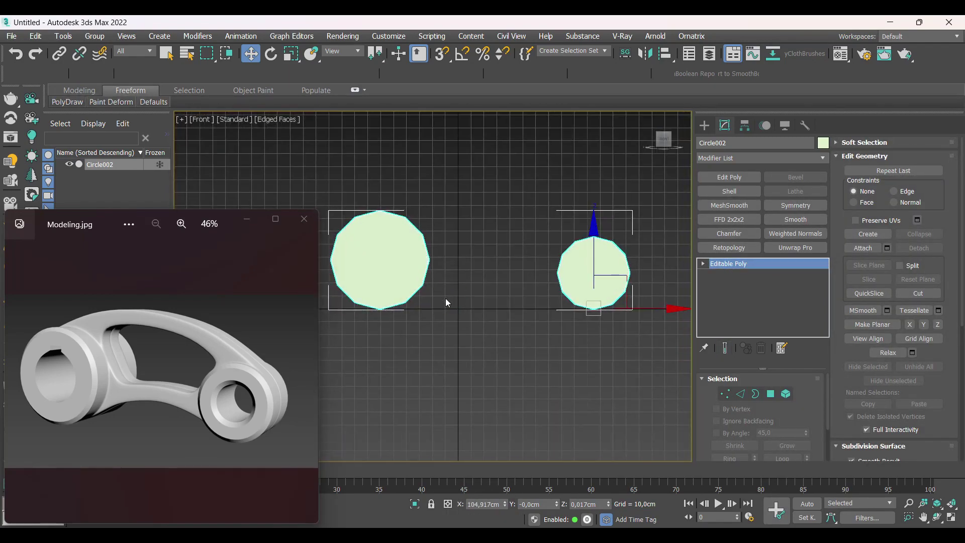
{"action": "key", "text": "5"}
{"action": "left_click", "coordinate": [400, 255]}
{"action": "key", "text": "z"}
{"action": "key", "text": "e"}
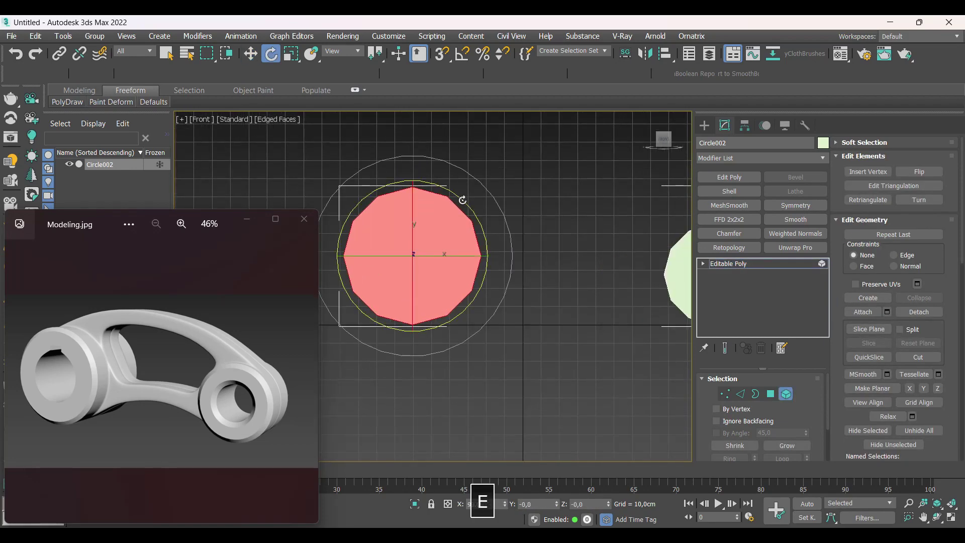
{"action": "left_click_drag", "start_coordinate": [473, 205], "coordinate": [476, 213]}
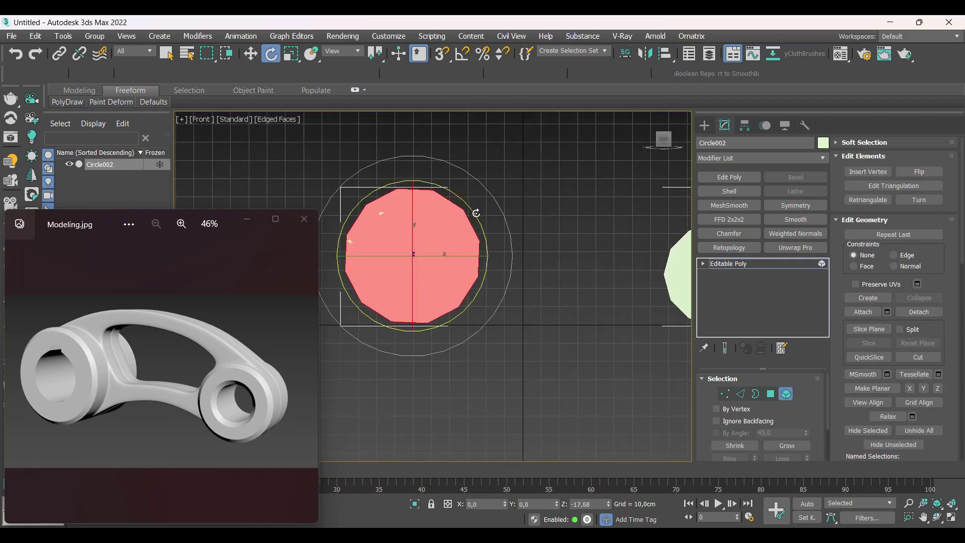
{"action": "middle_click_drag", "start_coordinate": [561, 272], "coordinate": [511, 281]}
{"action": "key", "text": "w"}
Extrude the two adjacent side faces on the larger disc's upper rim outward, toward the smaller disc, to start the upper arm
{"action": "middle_click_drag", "start_coordinate": [505, 238], "coordinate": [480, 262], "text": "alt"}
{"action": "key", "text": "4"}
{"action": "left_click", "coordinate": [396, 211]}
{"action": "left_click", "coordinate": [367, 199], "text": "ctrl"}
{"action": "middle_click_drag", "start_coordinate": [367, 199], "coordinate": [450, 267], "text": "alt"}
{"action": "key", "text": "l"}
{"action": "key", "text": "F3"}
{"action": "key", "text": "z"}
{"action": "key", "text": "f"}
{"action": "key", "text": "F3"}
{"action": "scroll", "coordinate": [442, 286], "scroll_direction": "down", "scroll_amount": 6}
{"action": "middle_click_drag", "start_coordinate": [451, 305], "coordinate": [405, 297]}
{"action": "scroll", "coordinate": [403, 290], "scroll_direction": "up", "scroll_amount": 2}
{"action": "key", "text": "F3"}
{"action": "left_click_drag", "start_coordinate": [395, 266], "coordinate": [424, 255], "text": "shift"}
Reposition the extruded end faces and move their middle vertices into line with the outer ones to flatten the arm's end
{"action": "key", "text": "r"}
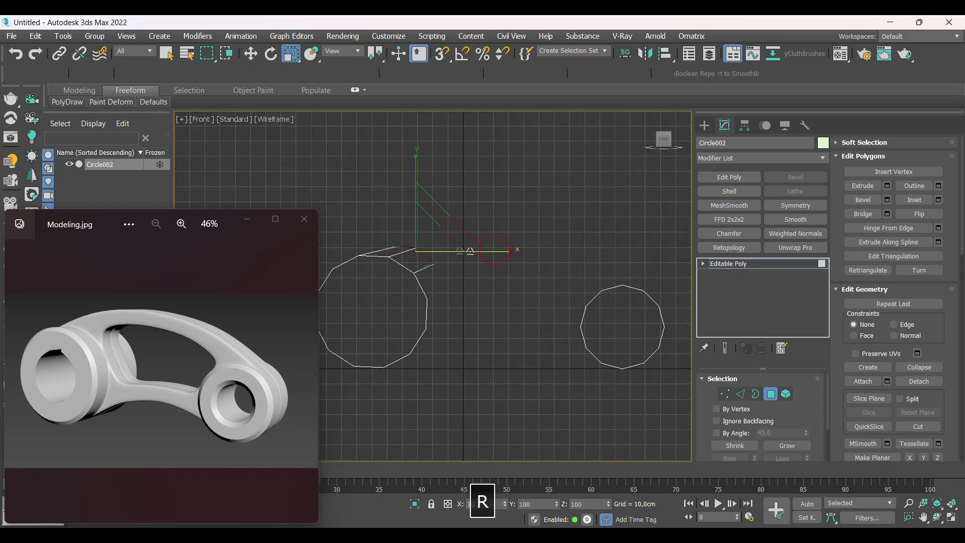
{"action": "scroll", "coordinate": [417, 252], "scroll_direction": "up", "scroll_amount": 3}
{"action": "key", "text": "w"}
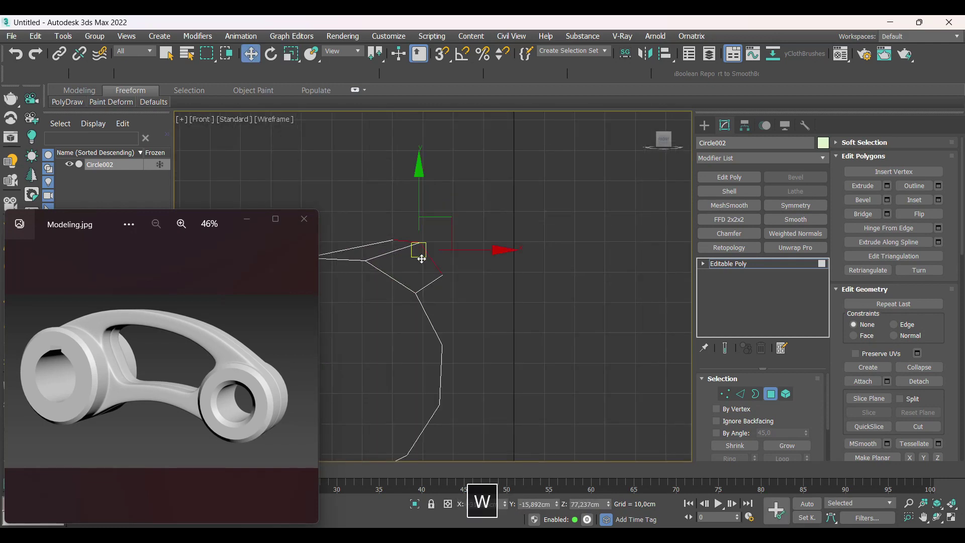
{"action": "key", "text": "1"}
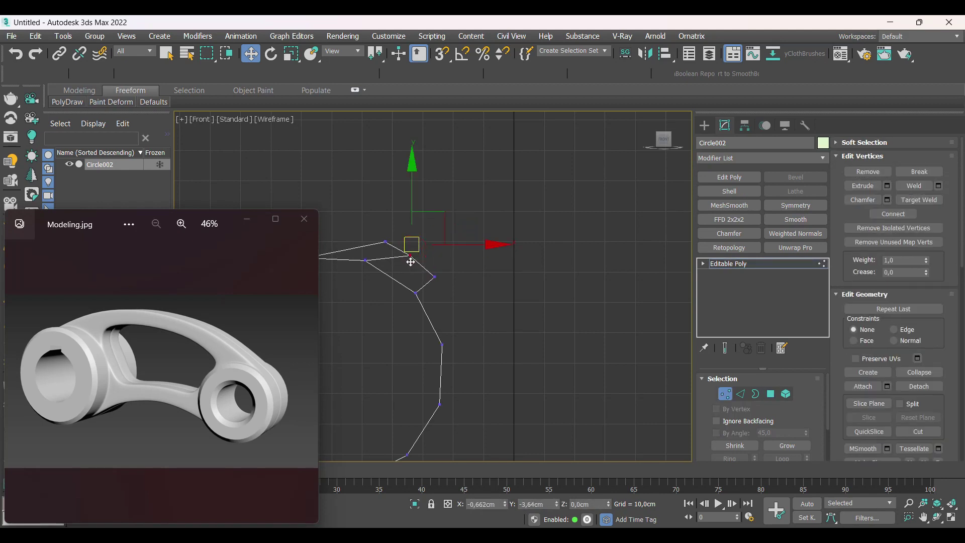
{"action": "key", "text": "4"}
Extrude the flattened end faces sideways toward the smaller disc, and rotate, scale and raise the new end of the arm
{"action": "scroll", "coordinate": [387, 277], "scroll_direction": "down", "scroll_amount": 2}
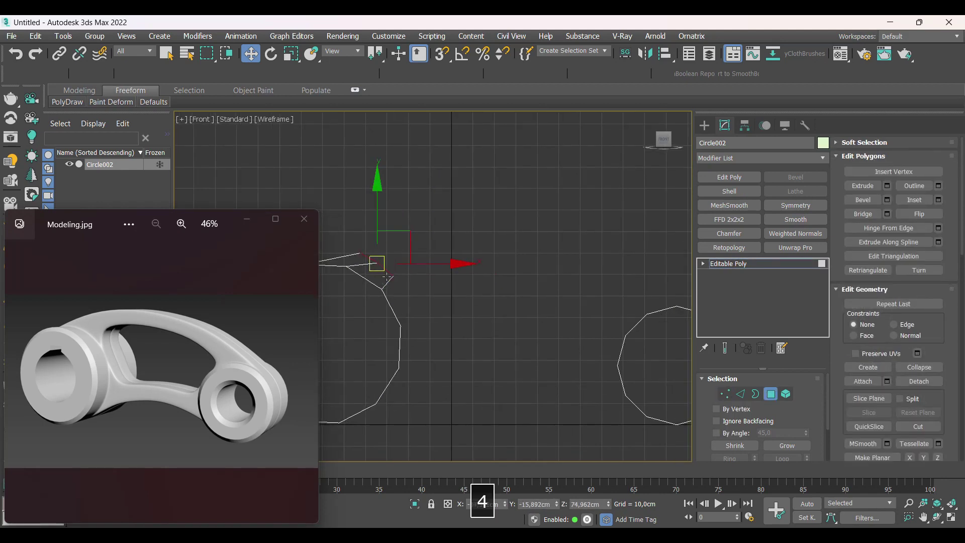
{"action": "left_click_drag", "start_coordinate": [386, 266], "coordinate": [480, 268], "text": "shift"}
{"action": "key", "text": "e"}
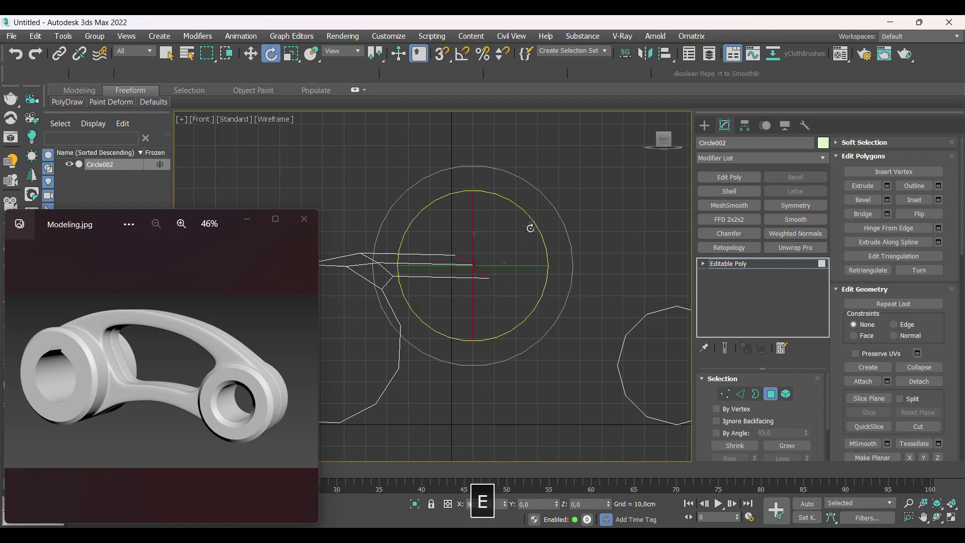
{"action": "key", "text": "r"}
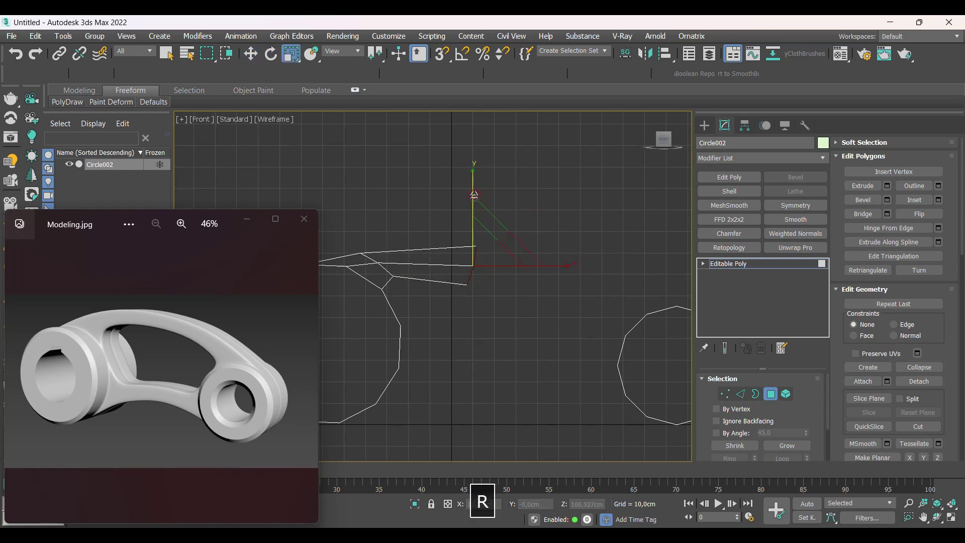
{"action": "key", "text": "w"}
{"action": "middle_click_drag", "start_coordinate": [482, 276], "coordinate": [463, 270]}
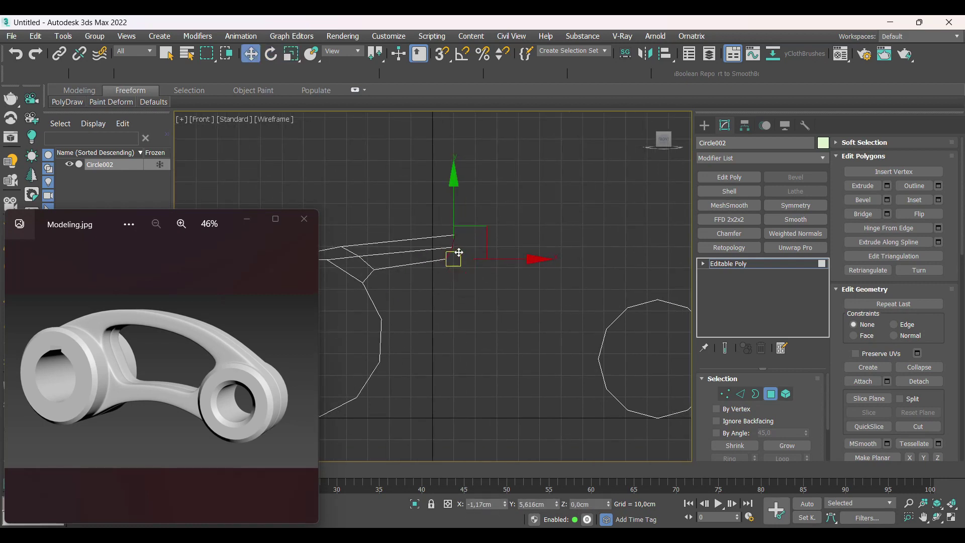
{"action": "left_click_drag", "start_coordinate": [459, 252], "coordinate": [458, 251]}
Select the edge loop at the arm's base beside the larger disc and move it upward
{"action": "scroll", "coordinate": [376, 261], "scroll_direction": "up", "scroll_amount": 2}
{"action": "middle_click_drag", "start_coordinate": [372, 267], "coordinate": [436, 275]}
{"action": "double_click", "coordinate": [430, 276]}
{"action": "key", "text": "2"}
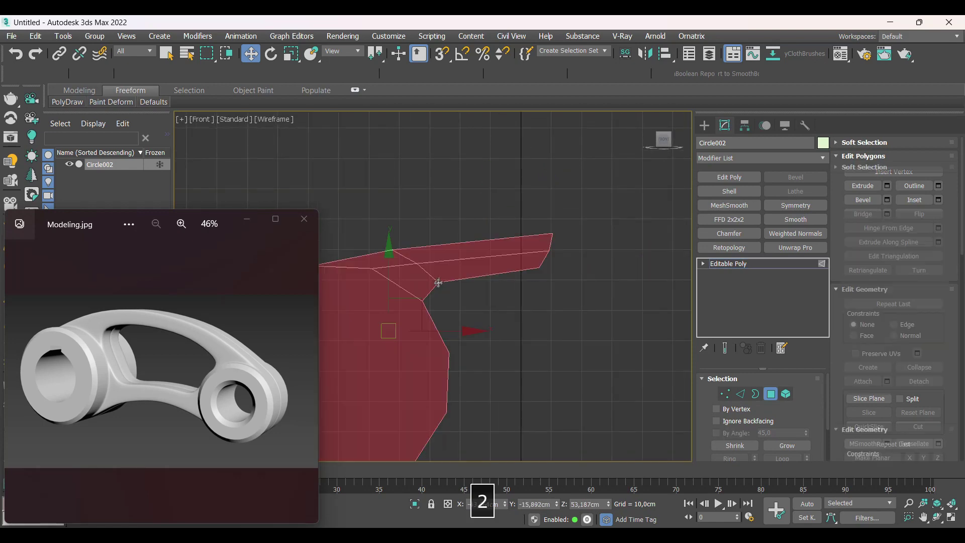
{"action": "double_click", "coordinate": [432, 277]}
{"action": "left_click_drag", "start_coordinate": [432, 278], "coordinate": [432, 257]}
Extrude the arm's end faces again, down toward the top of the smaller disc
{"action": "middle_click_drag", "start_coordinate": [544, 266], "coordinate": [439, 285]}
{"action": "key", "text": "4"}
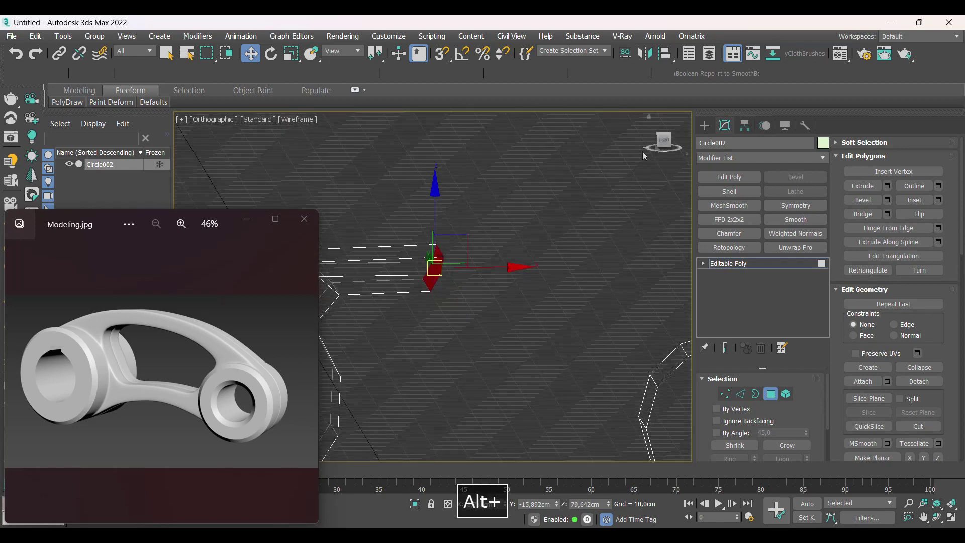
{"action": "left_click", "coordinate": [664, 141]}
{"action": "left_click_drag", "start_coordinate": [422, 242], "coordinate": [596, 293], "text": "shift"}
Bridge the arm's end faces to the facing rim polygons on the smaller disc
{"action": "middle_click_drag", "start_coordinate": [585, 294], "coordinate": [593, 332], "text": "alt"}
{"action": "scroll", "coordinate": [603, 317], "scroll_direction": "up", "scroll_amount": 3}
{"action": "left_click", "coordinate": [612, 291], "text": "ctrl"}
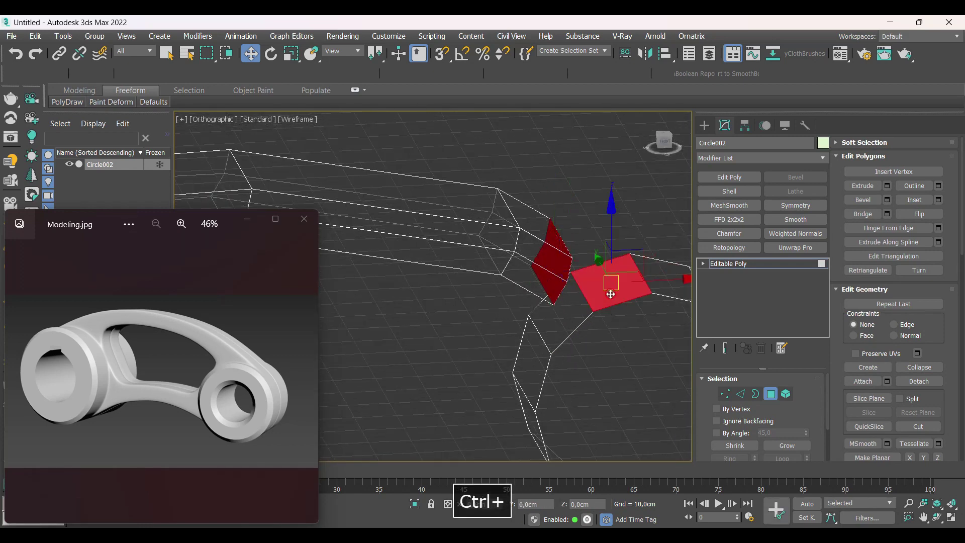
{"action": "left_click", "coordinate": [567, 319], "text": "ctrl"}
{"action": "key", "text": "ctrl+b"}
{"action": "key", "text": "Return"}
Shift the edge loop near the smaller disc back along the arm and adjust the neighbouring loop's angle and vertices
{"action": "middle_click_drag", "start_coordinate": [538, 305], "coordinate": [583, 217], "text": "alt"}
{"action": "key", "text": "f"}
{"action": "left_click", "coordinate": [583, 218]}
{"action": "middle_click_drag", "start_coordinate": [567, 259], "coordinate": [600, 262]}
{"action": "middle_click_drag", "start_coordinate": [472, 251], "coordinate": [490, 262]}
{"action": "middle_click_drag", "start_coordinate": [572, 246], "coordinate": [497, 242]}
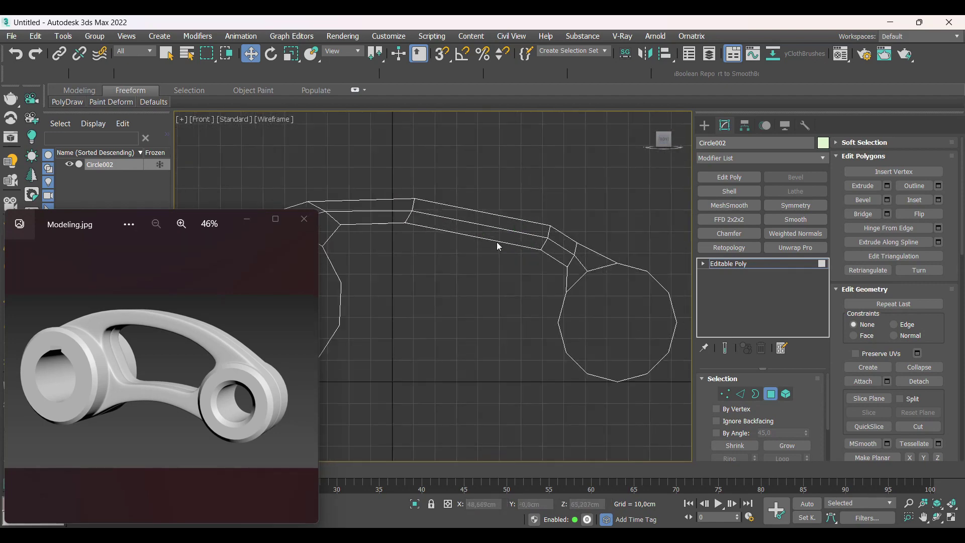
{"action": "key", "text": "2"}
{"action": "left_click_drag", "start_coordinate": [551, 244], "coordinate": [543, 239]}
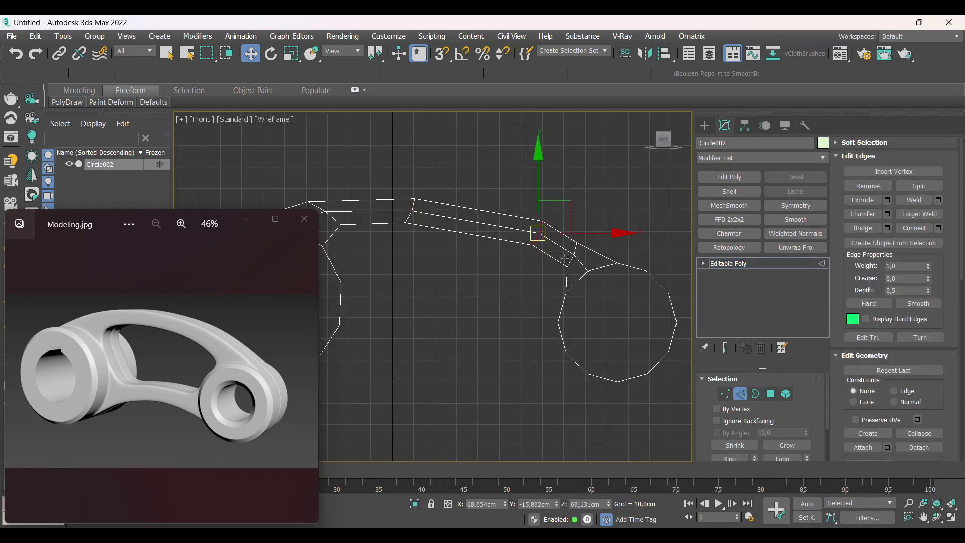
{"action": "key", "text": "e"}
{"action": "scroll", "coordinate": [583, 251], "scroll_direction": "up", "scroll_amount": 3}
{"action": "key", "text": "1"}
{"action": "left_click_drag", "start_coordinate": [603, 220], "coordinate": [572, 243]}
{"action": "key", "text": "w"}
Connect the lengthwise edges of the arm's long middle section with a new edge loop
{"action": "scroll", "coordinate": [587, 238], "scroll_direction": "down", "scroll_amount": 3}
{"action": "key", "text": "2"}
{"action": "key", "text": "ctrl+c"}
{"action": "key", "text": "Return"}
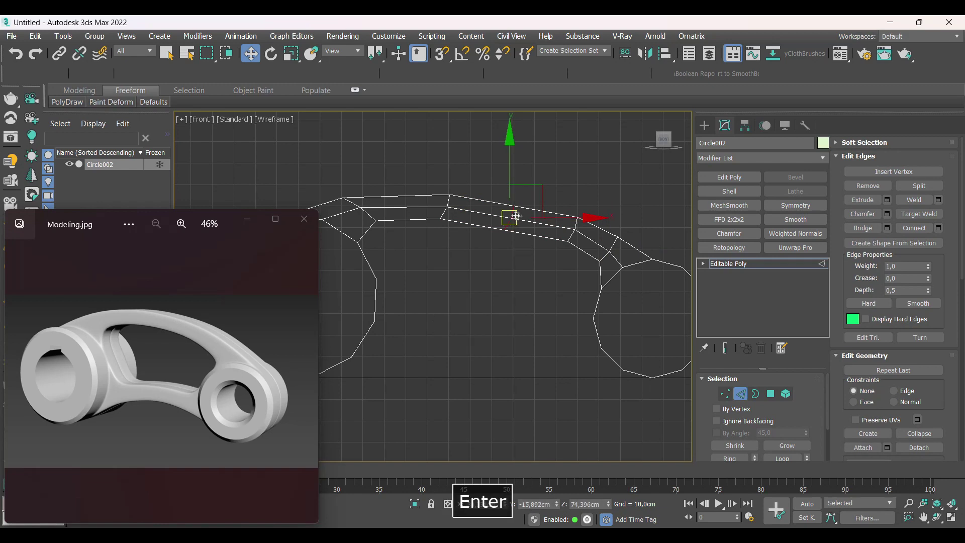
Rotate the edge loop at the larger disc's end of the arm and slide the crest loop toward that disc
{"action": "middle_click_drag", "start_coordinate": [435, 211], "coordinate": [485, 222]}
{"action": "scroll", "coordinate": [485, 222], "scroll_direction": "up", "scroll_amount": 2}
{"action": "middle_click_drag", "start_coordinate": [391, 222], "coordinate": [457, 225]}
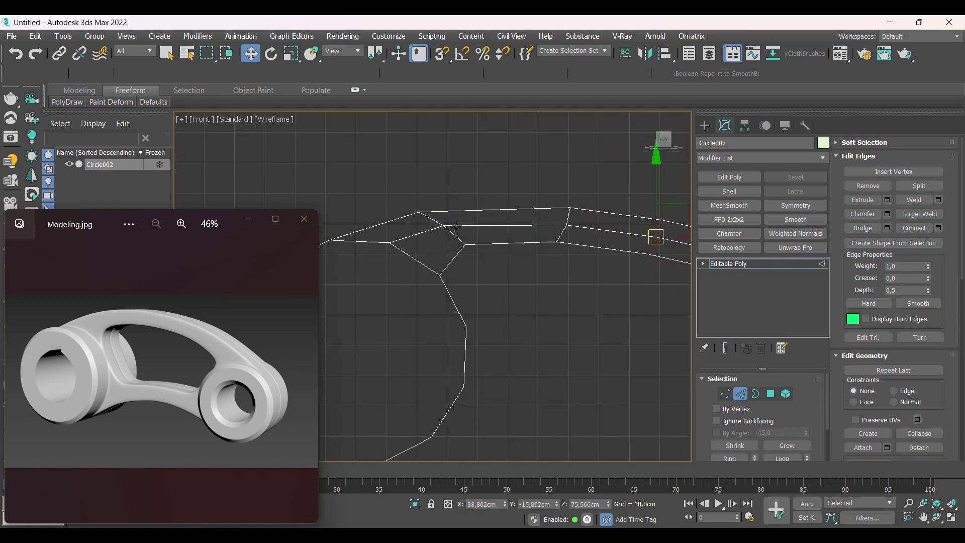
{"action": "key", "text": "e"}
{"action": "key", "text": "w"}
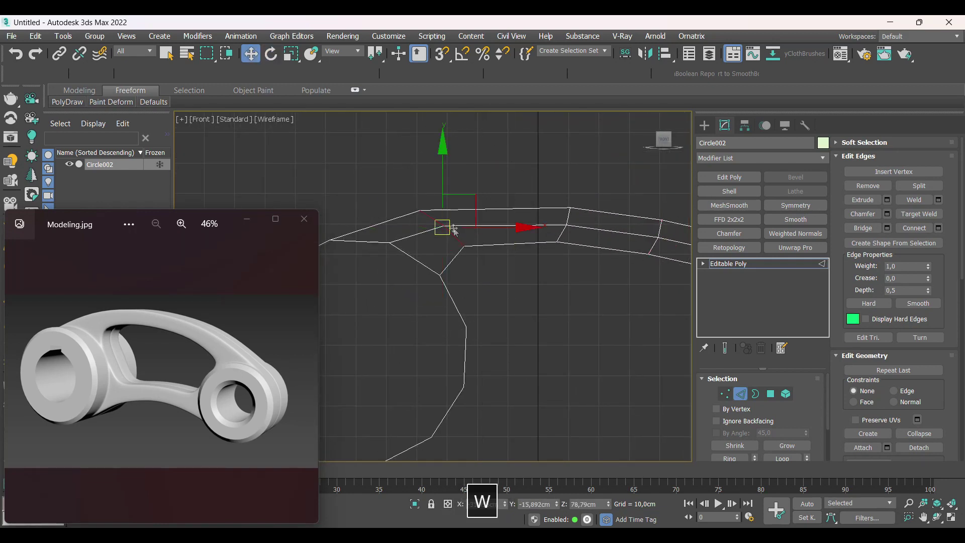
{"action": "left_click", "coordinate": [493, 272]}
{"action": "left_click_drag", "start_coordinate": [569, 220], "coordinate": [535, 220]}
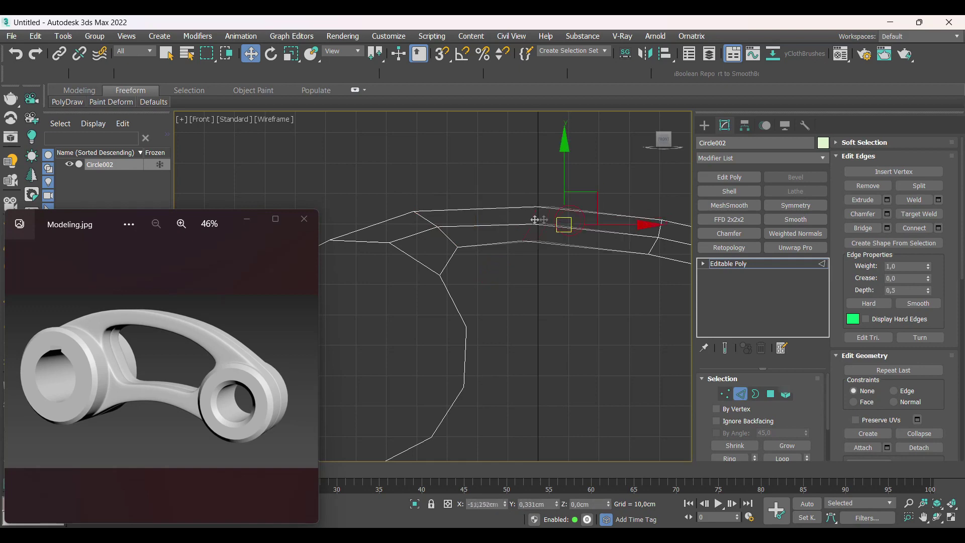
Try to scale the crest edge loop vertically to about 121%
{"action": "key", "text": "r"}
{"action": "left_click_drag", "start_coordinate": [536, 146], "coordinate": [533, 131]}
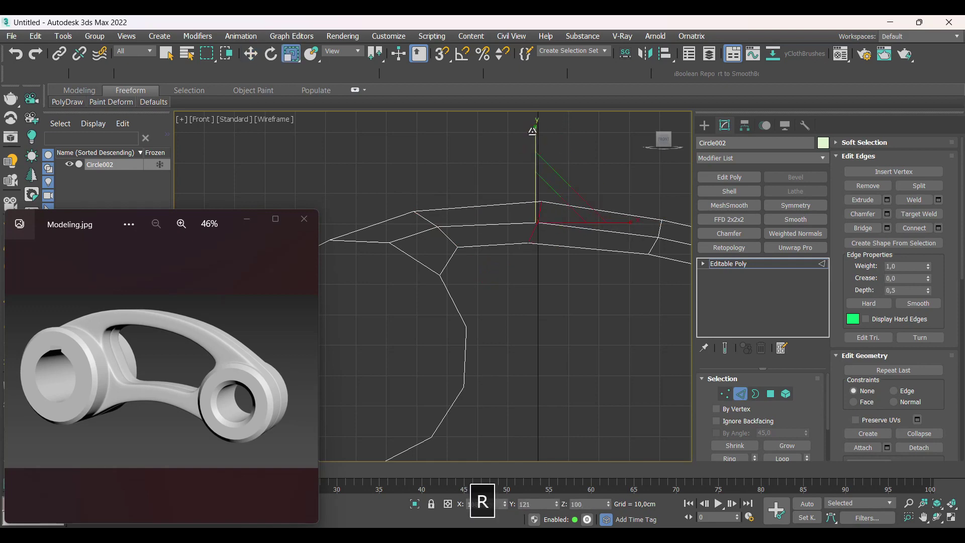
{"action": "middle_click_drag", "start_coordinate": [528, 228], "coordinate": [392, 226]}
{"action": "scroll", "coordinate": [460, 246], "scroll_direction": "down", "scroll_amount": 2}
{"action": "key", "text": "ctrl+z"}
Raise the arm's crest vertices to refine its curve and nudge the two lower vertices beside the smaller disc
{"action": "key", "text": "1"}
{"action": "scroll", "coordinate": [473, 268], "scroll_direction": "down", "scroll_amount": 3}
{"action": "key", "text": "w"}
{"action": "scroll", "coordinate": [498, 241], "scroll_direction": "up", "scroll_amount": 3}
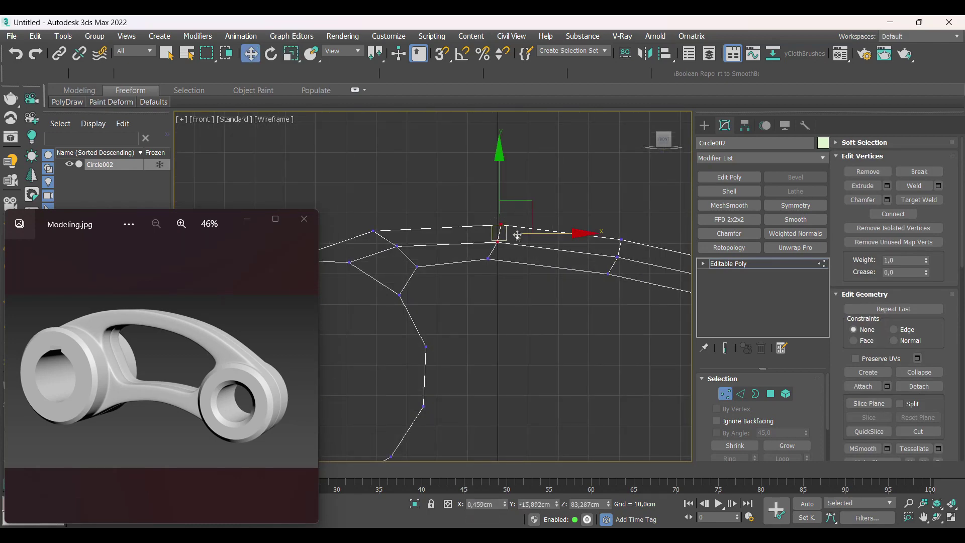
{"action": "scroll", "coordinate": [426, 246], "scroll_direction": "down", "scroll_amount": 5}
{"action": "scroll", "coordinate": [533, 256], "scroll_direction": "up", "scroll_amount": 4}
{"action": "scroll", "coordinate": [556, 263], "scroll_direction": "down", "scroll_amount": 4}
{"action": "scroll", "coordinate": [538, 267], "scroll_direction": "up", "scroll_amount": 5}
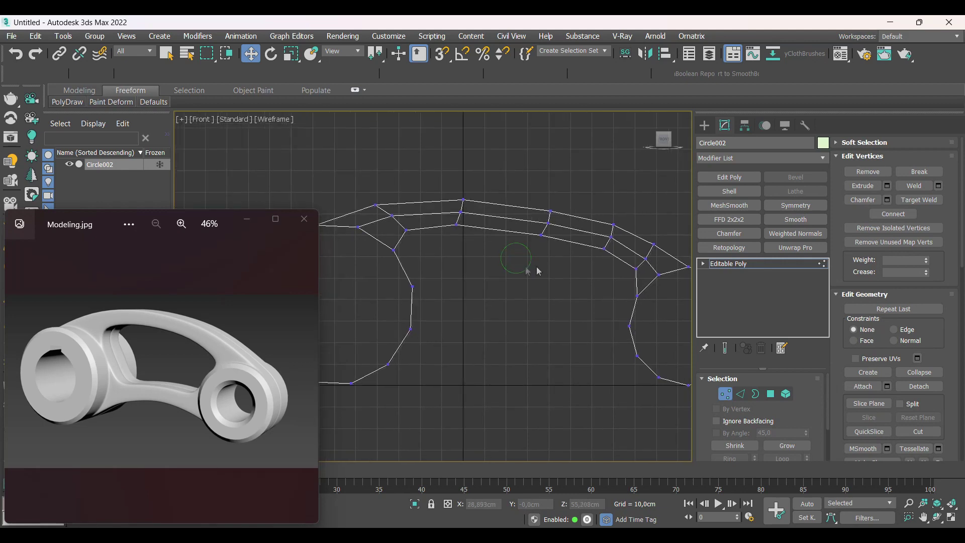
{"action": "left_click", "coordinate": [559, 248], "text": "ctrl"}
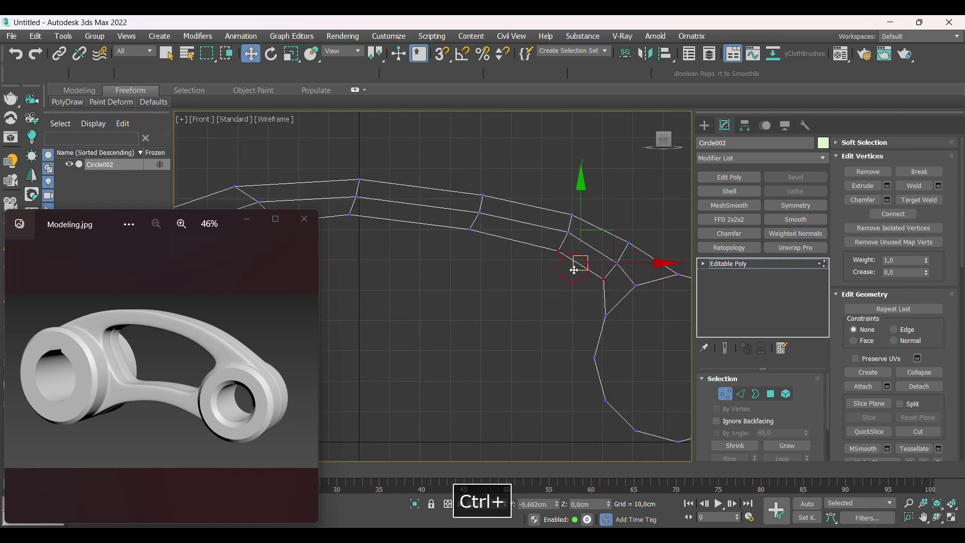
{"action": "left_click_drag", "start_coordinate": [574, 270], "coordinate": [571, 272]}
Try to shift the two lower vertices along the middle of the arm
{"action": "middle_click_drag", "start_coordinate": [508, 272], "coordinate": [609, 272]}
{"action": "left_click_drag", "start_coordinate": [592, 259], "coordinate": [551, 218]}
{"action": "left_click_drag", "start_coordinate": [486, 236], "coordinate": [440, 218], "text": "ctrl"}
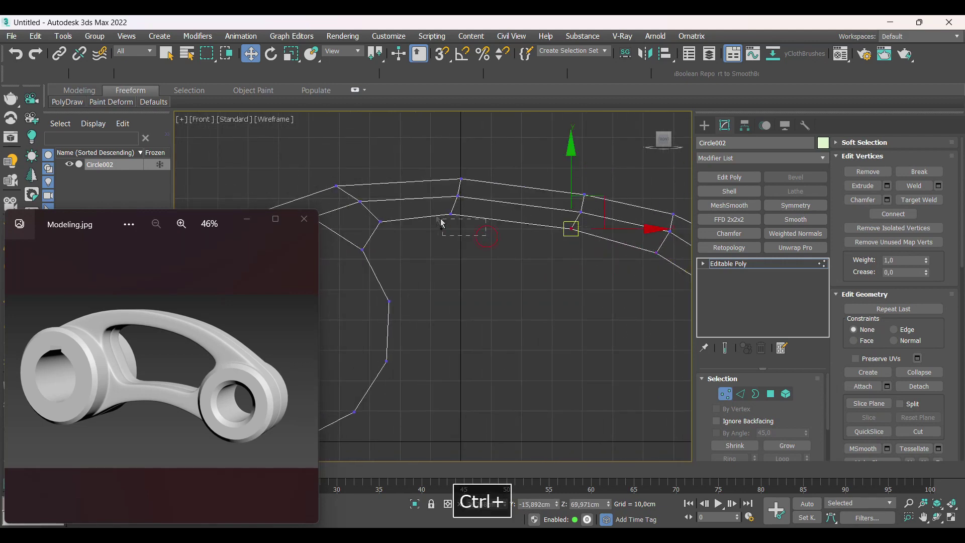
{"action": "left_click_drag", "start_coordinate": [505, 230], "coordinate": [509, 234]}
{"action": "key", "text": "ctrl+z"}
Inspect the arm's overall profile in shaded and wireframe display
{"action": "scroll", "coordinate": [520, 263], "scroll_direction": "down", "scroll_amount": 5}
{"action": "key", "text": "F4"}
{"action": "key", "text": "F3"}
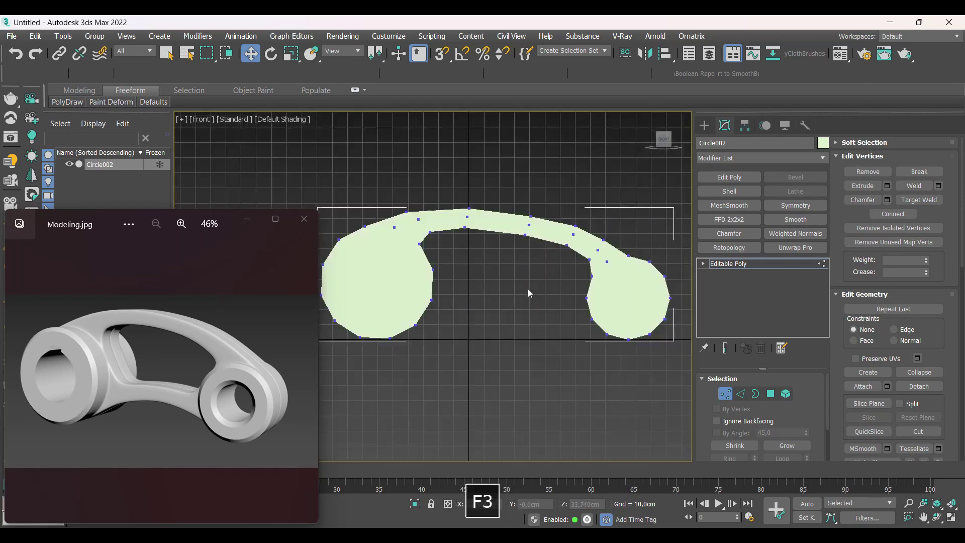
{"action": "key", "text": "F3"}
{"action": "middle_click_drag", "start_coordinate": [527, 283], "coordinate": [519, 286]}
{"action": "key", "text": "F3"}
{"action": "key", "text": "F3"}
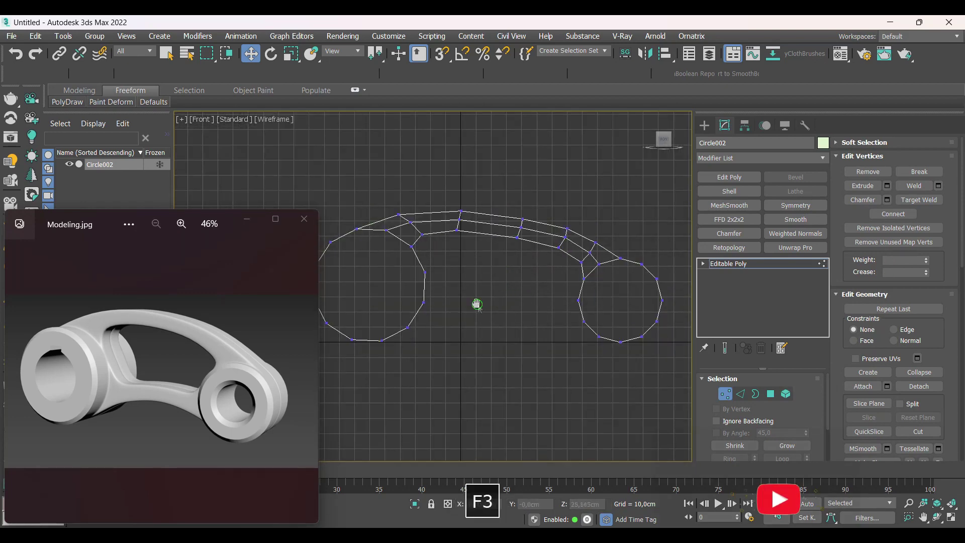
Extrude the larger disc's lower side polygons that face the smaller disc to start the lower arm
{"action": "key", "text": "4"}
{"action": "middle_click_drag", "start_coordinate": [448, 317], "coordinate": [415, 315], "text": "alt"}
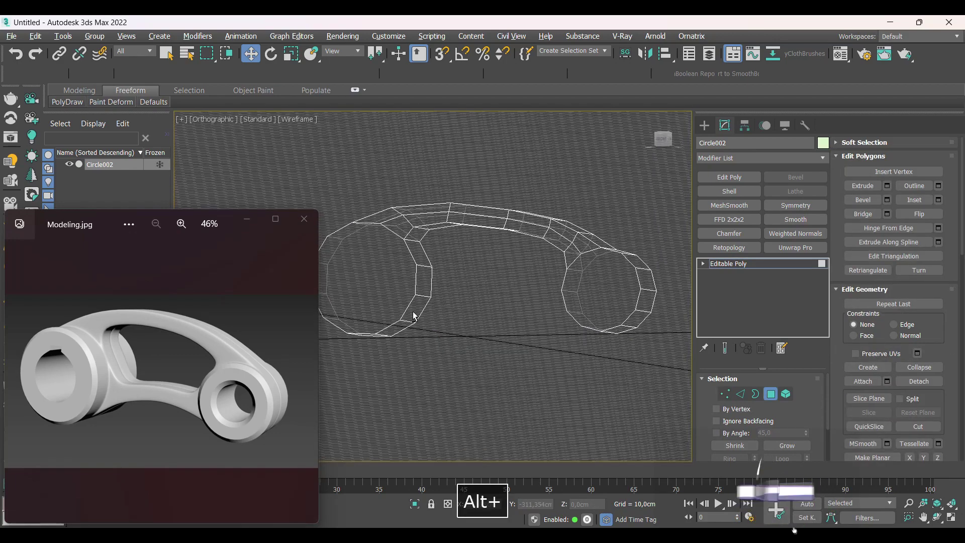
{"action": "scroll", "coordinate": [413, 314], "scroll_direction": "up", "scroll_amount": 2}
{"action": "key", "text": "F4"}
{"action": "left_click", "coordinate": [427, 273]}
{"action": "left_click", "coordinate": [418, 305], "text": "ctrl"}
{"action": "middle_click_drag", "start_coordinate": [484, 325], "coordinate": [514, 329], "text": "alt"}
{"action": "left_click", "coordinate": [667, 142]}
{"action": "middle_click_drag", "start_coordinate": [422, 305], "coordinate": [462, 306]}
{"action": "left_click", "coordinate": [663, 144]}
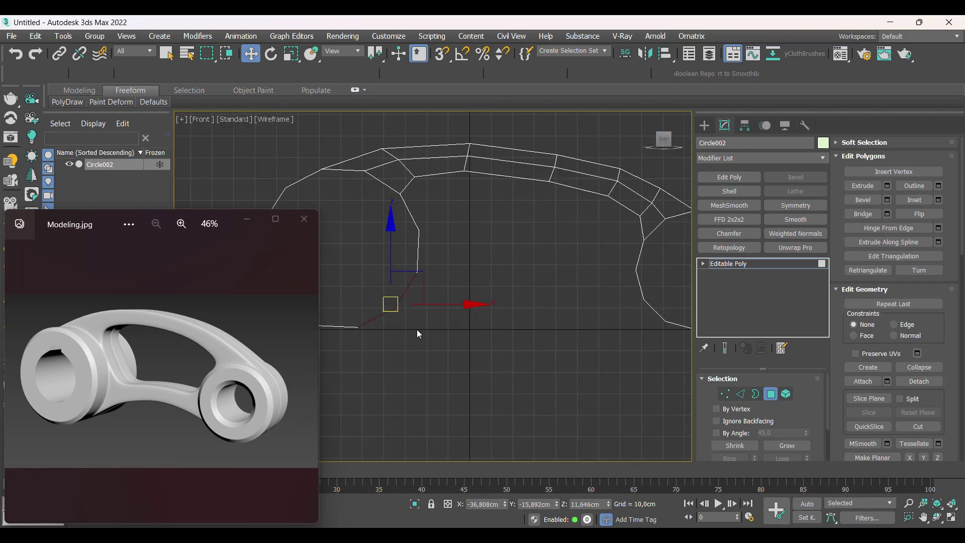
{"action": "key", "text": "ctrl+z"}
{"action": "mouse_move", "coordinate": [422, 288]}
{"action": "middle_mouse_down", "text": "alt"}
{"action": "mouse_move", "coordinate": [441, 318]}
{"action": "mouse_move", "coordinate": [433, 301]}
{"action": "middle_mouse_up", "text": "alt"}
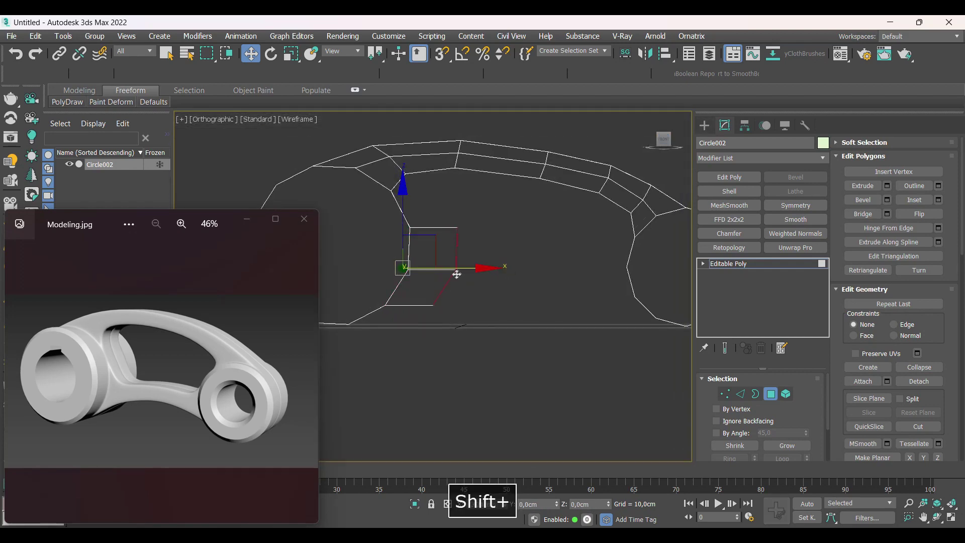
{"action": "key", "text": "shift+z"}
{"action": "key", "text": "shift+z"}
{"action": "key", "text": "z"}
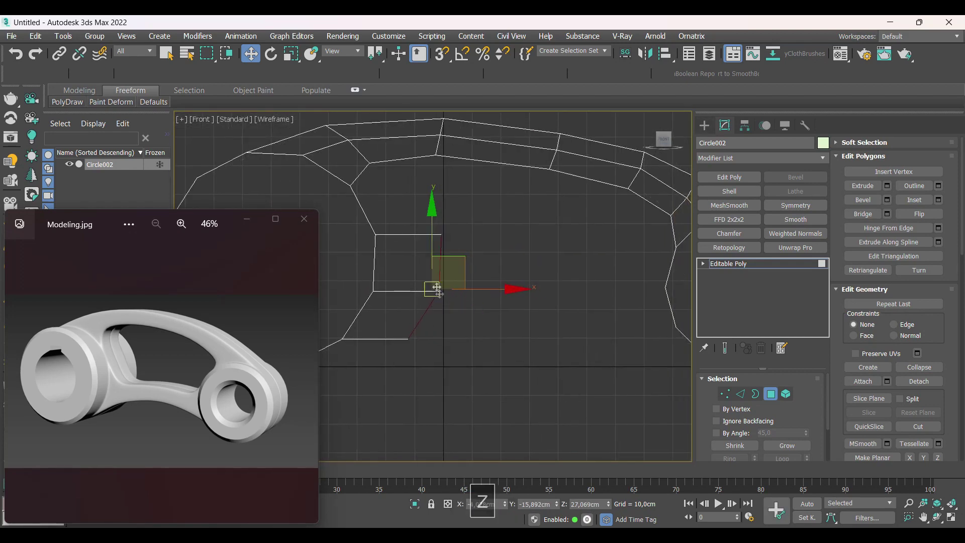
Scale down the extruded end polygons and move them down and closer to the larger disc
{"action": "key", "text": "r"}
{"action": "left_click_drag", "start_coordinate": [430, 206], "coordinate": [429, 287]}
{"action": "left_click_drag", "start_coordinate": [524, 292], "coordinate": [309, 290]}
{"action": "key", "text": "w"}
{"action": "left_click_drag", "start_coordinate": [425, 305], "coordinate": [412, 332]}
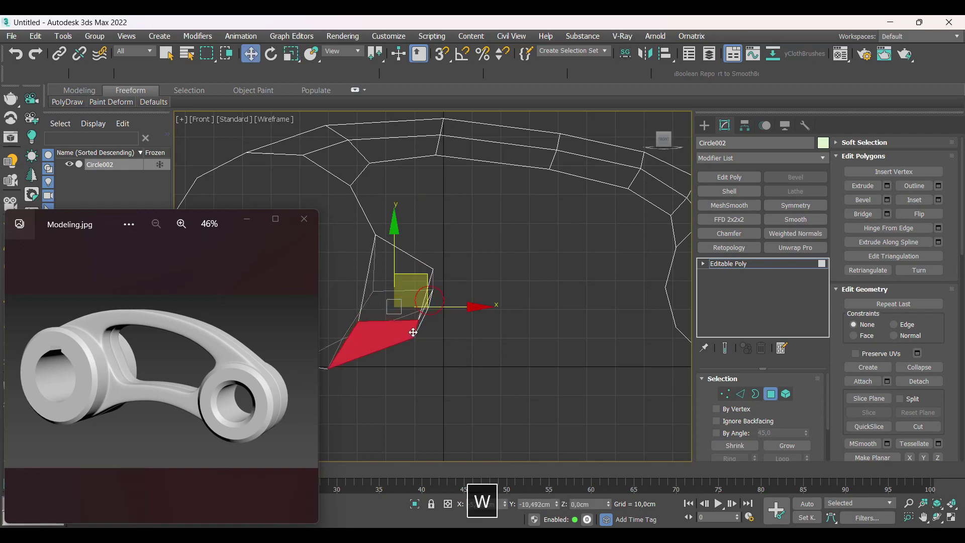
{"action": "key", "text": "z"}
{"action": "scroll", "coordinate": [431, 332], "scroll_direction": "down", "scroll_amount": 5}
{"action": "key", "text": "ctrl+z"}
{"action": "key", "text": "ctrl+z"}
{"action": "middle_click_drag", "start_coordinate": [474, 316], "coordinate": [429, 345]}
{"action": "left_click_drag", "start_coordinate": [471, 294], "coordinate": [447, 319]}
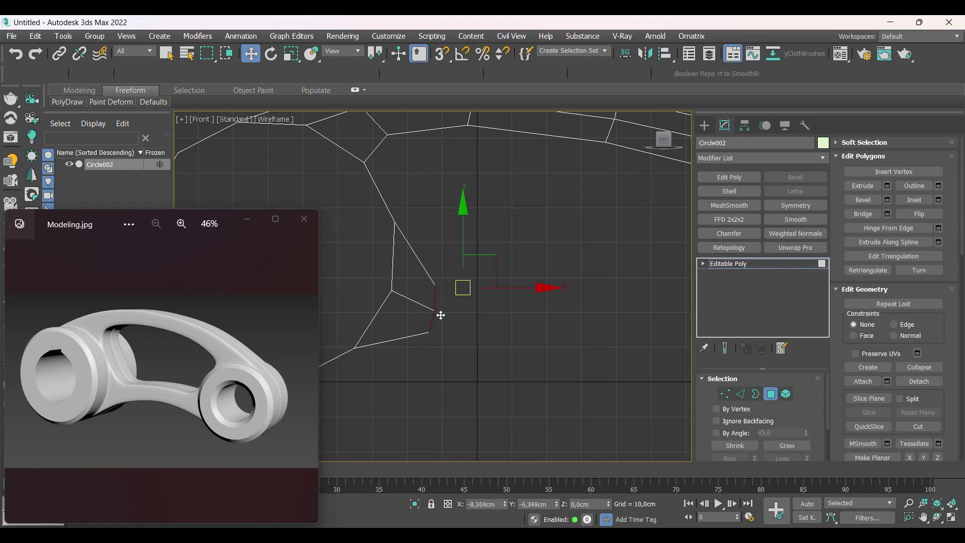
Extrude the lower arm's end twice across the gap until it nearly reaches the smaller disc
{"action": "scroll", "coordinate": [408, 327], "scroll_direction": "down", "scroll_amount": 4}
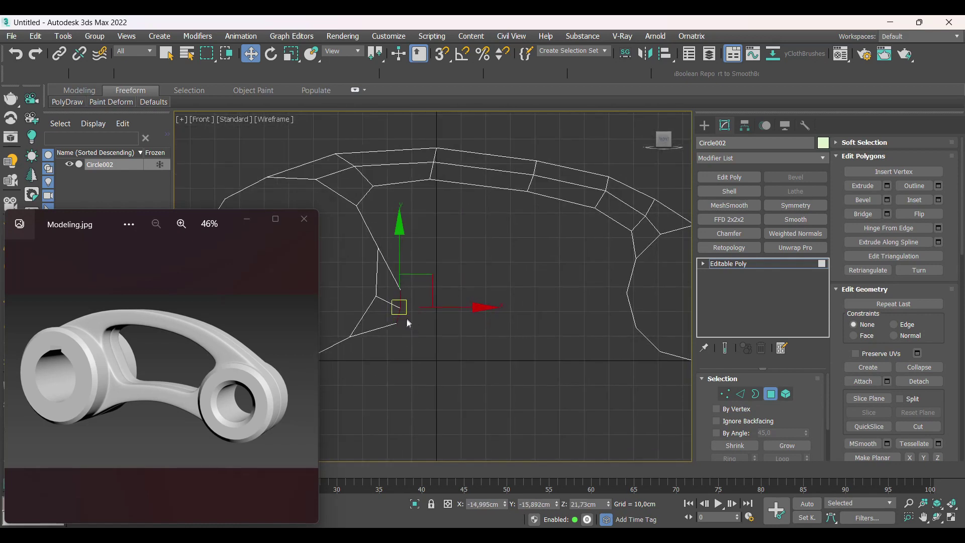
{"action": "left_click_drag", "start_coordinate": [407, 315], "coordinate": [487, 308], "text": "shift"}
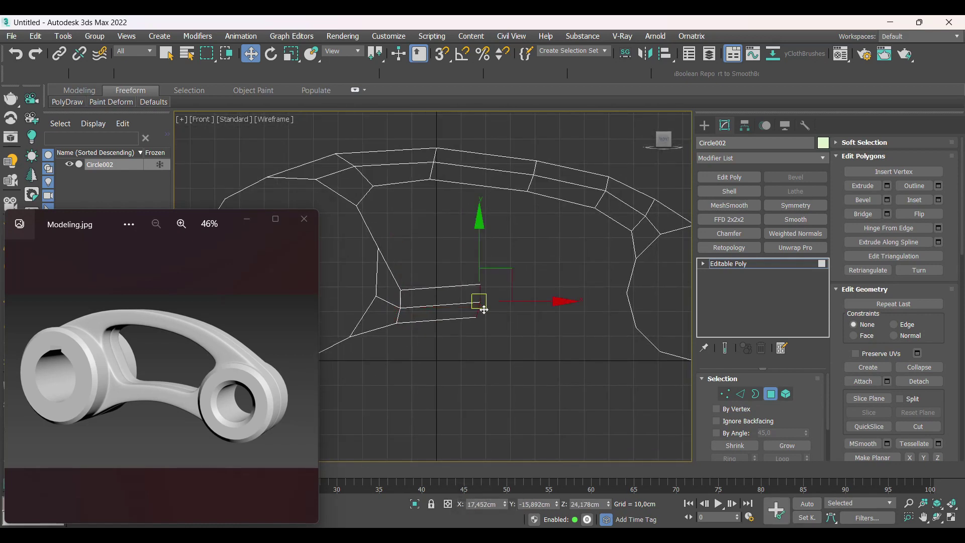
{"action": "left_click_drag", "start_coordinate": [585, 317], "coordinate": [603, 327], "text": "shift"}
Bridge the lower arm's end polygons to the facing side polygons of the smaller disc
{"action": "middle_click_drag", "start_coordinate": [603, 327], "coordinate": [640, 320], "text": "alt"}
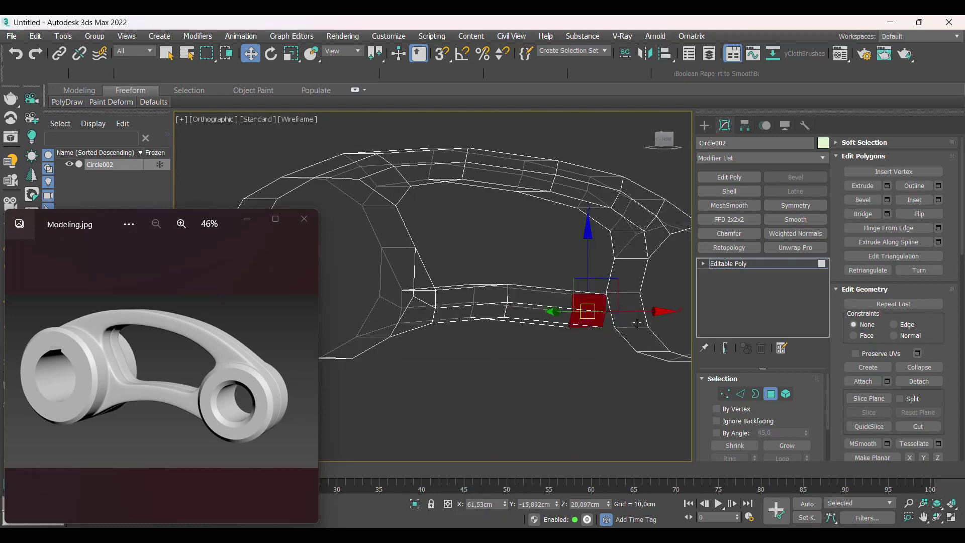
{"action": "left_click", "coordinate": [637, 336], "text": "ctrl"}
{"action": "key", "text": "ctrl+b"}
{"action": "key", "text": "Return"}
{"action": "left_click", "coordinate": [664, 138]}
{"action": "key", "text": "f"}
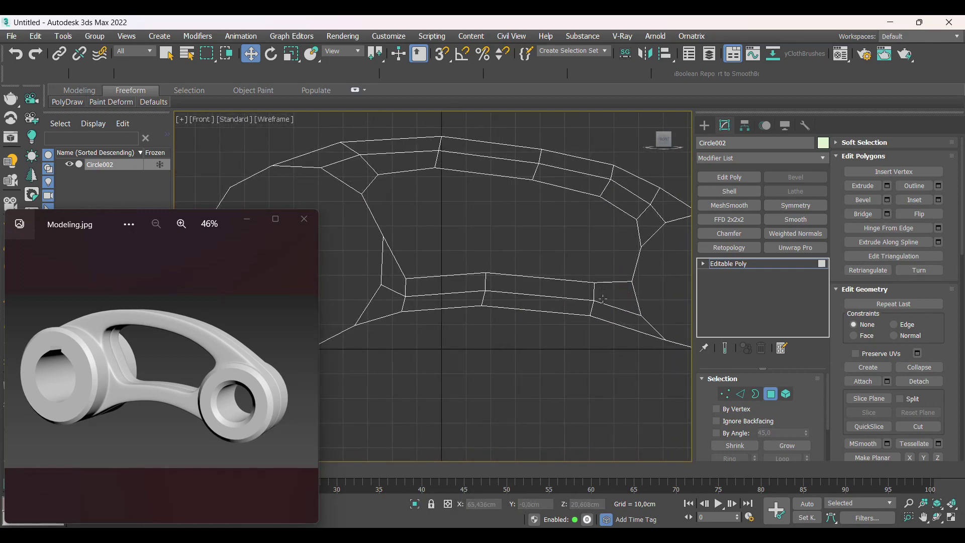
Move the lower arm's cross edges and vertices in the front view to smooth its curve and even out its thickness
{"action": "key", "text": "2"}
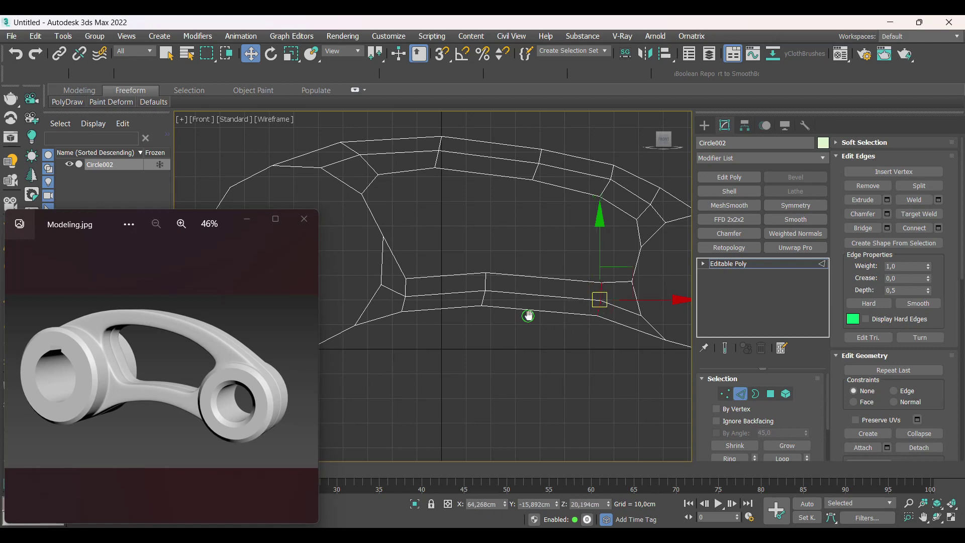
{"action": "middle_click_drag", "start_coordinate": [527, 316], "coordinate": [549, 316]}
{"action": "key", "text": "1"}
{"action": "left_click", "coordinate": [427, 281]}
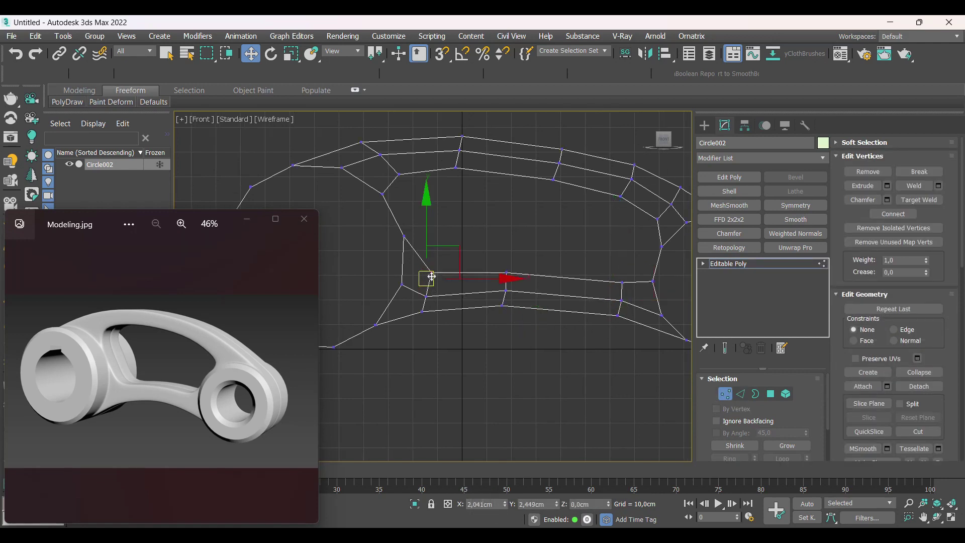
{"action": "left_click_drag", "start_coordinate": [432, 276], "coordinate": [431, 269]}
{"action": "left_click", "coordinate": [457, 297]}
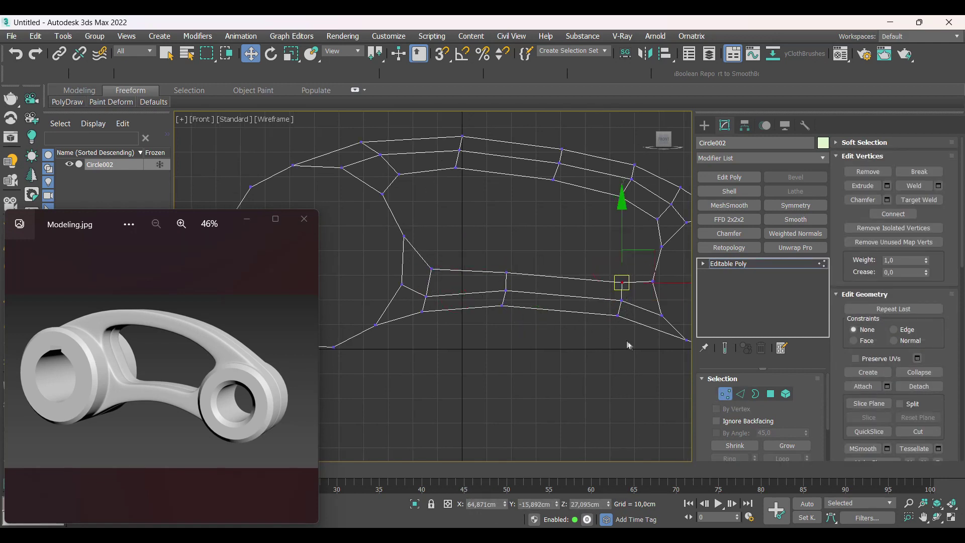
{"action": "left_click_drag", "start_coordinate": [618, 310], "coordinate": [618, 312]}
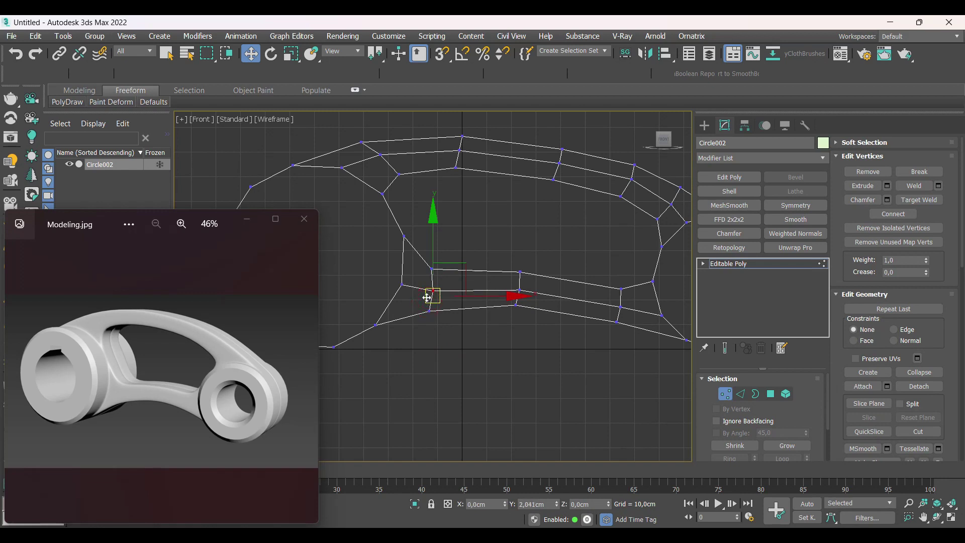
Connect the lengthwise edges of the lower arm's long section with a new cross loop and adjust the loop positions
{"action": "middle_click_drag", "start_coordinate": [633, 341], "coordinate": [614, 342]}
{"action": "key", "text": "2"}
{"action": "left_click_drag", "start_coordinate": [575, 272], "coordinate": [556, 350]}
{"action": "key", "text": "ctrl+c"}
{"action": "key", "text": "Return"}
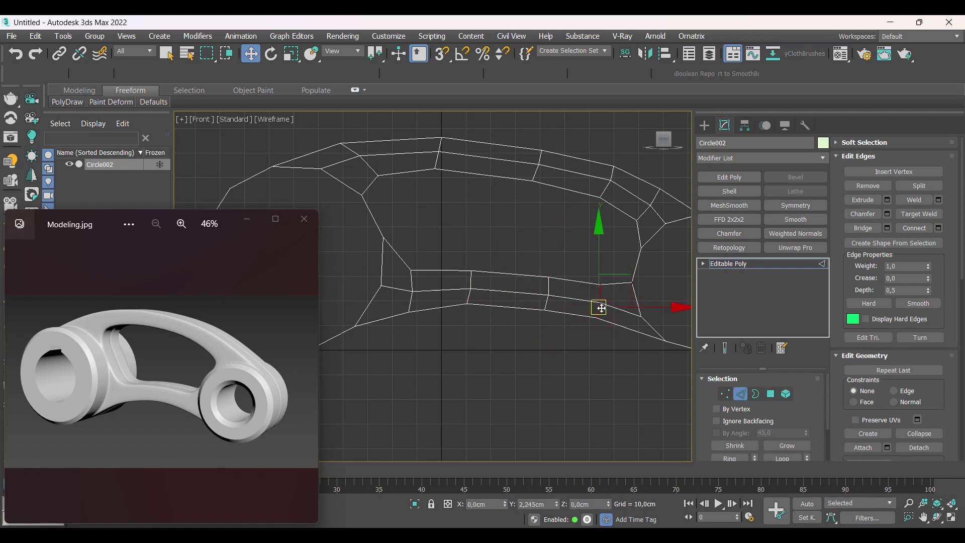
Select the vertices of the smaller disc and the adjoining arm sections and shift them slightly
{"action": "scroll", "coordinate": [478, 329], "scroll_direction": "down", "scroll_amount": 1}
{"action": "key", "text": "2"}
{"action": "key", "text": "F4"}
{"action": "key", "text": "F3"}
{"action": "key", "text": "F3"}
{"action": "mouse_move", "coordinate": [571, 282]}
{"action": "middle_mouse_down"}
{"action": "mouse_move", "coordinate": [502, 276]}
{"action": "mouse_move", "coordinate": [557, 283]}
{"action": "middle_mouse_up"}
{"action": "scroll", "coordinate": [557, 283], "scroll_direction": "down", "scroll_amount": 1}
{"action": "key", "text": "1"}
{"action": "key", "text": "F3"}
{"action": "middle_click_drag", "start_coordinate": [606, 360], "coordinate": [555, 360]}
{"action": "key", "text": "F3"}
{"action": "left_click_drag", "start_coordinate": [606, 356], "coordinate": [471, 200]}
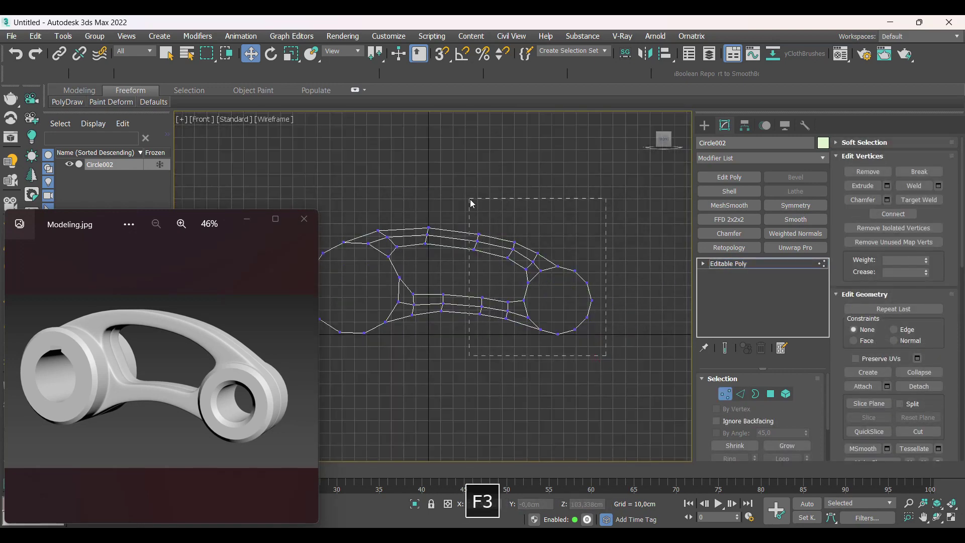
{"action": "left_click_drag", "start_coordinate": [572, 289], "coordinate": [569, 285]}
Inspect the link's overall shape in wireframe, shaded and edged-faces display
{"action": "key", "text": "1"}
{"action": "key", "text": "F3"}
{"action": "key", "text": "F3"}
{"action": "mouse_move", "coordinate": [519, 332]}
{"action": "middle_mouse_down"}
{"action": "mouse_move", "coordinate": [541, 346]}
{"action": "mouse_move", "coordinate": [553, 320]}
{"action": "mouse_move", "coordinate": [493, 312]}
{"action": "mouse_move", "coordinate": [511, 331]}
{"action": "mouse_move", "coordinate": [503, 327]}
{"action": "middle_mouse_up"}
{"action": "scroll", "coordinate": [532, 317], "scroll_direction": "up", "scroll_amount": 2}
{"action": "key", "text": "F3"}
{"action": "scroll", "coordinate": [570, 302], "scroll_direction": "down", "scroll_amount": 2}
{"action": "key", "text": "F4"}
{"action": "key", "text": "F4"}
{"action": "key", "text": "F4"}
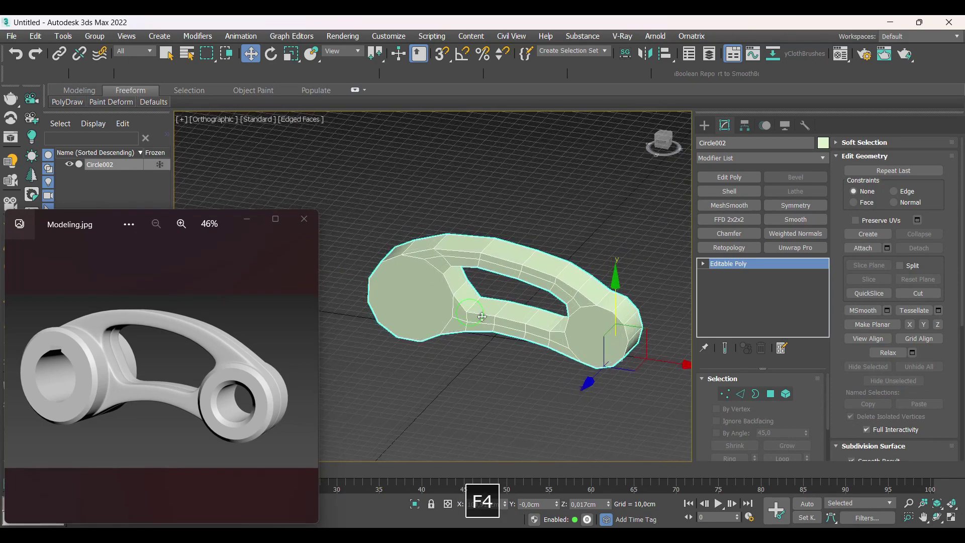
Extrude the front caps of both discs outward by about 20 cm
{"action": "key", "text": "4"}
{"action": "left_click", "coordinate": [415, 304]}
{"action": "left_click", "coordinate": [594, 331], "text": "ctrl"}
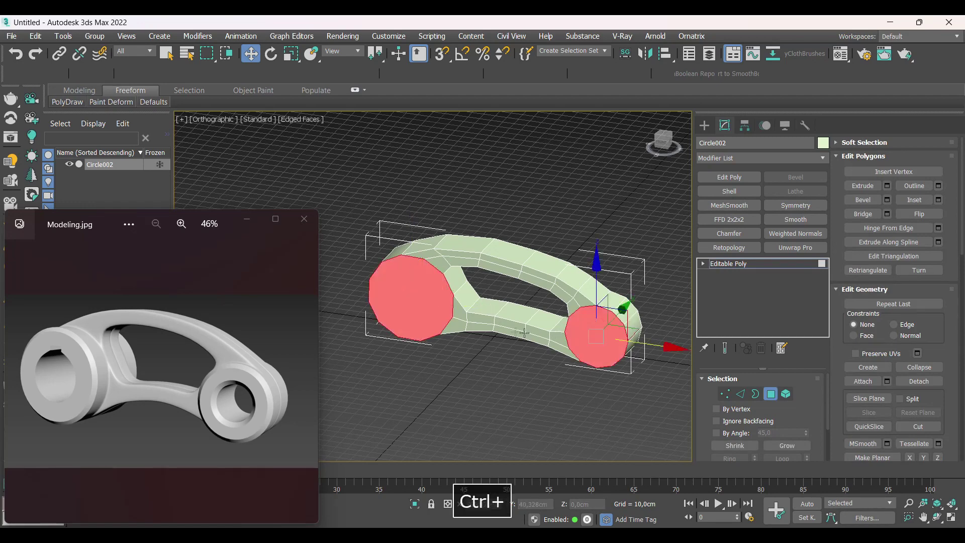
{"action": "middle_click_drag", "start_coordinate": [595, 330], "coordinate": [556, 350], "text": "alt"}
{"action": "left_click_drag", "start_coordinate": [619, 338], "coordinate": [600, 341], "text": "shift"}
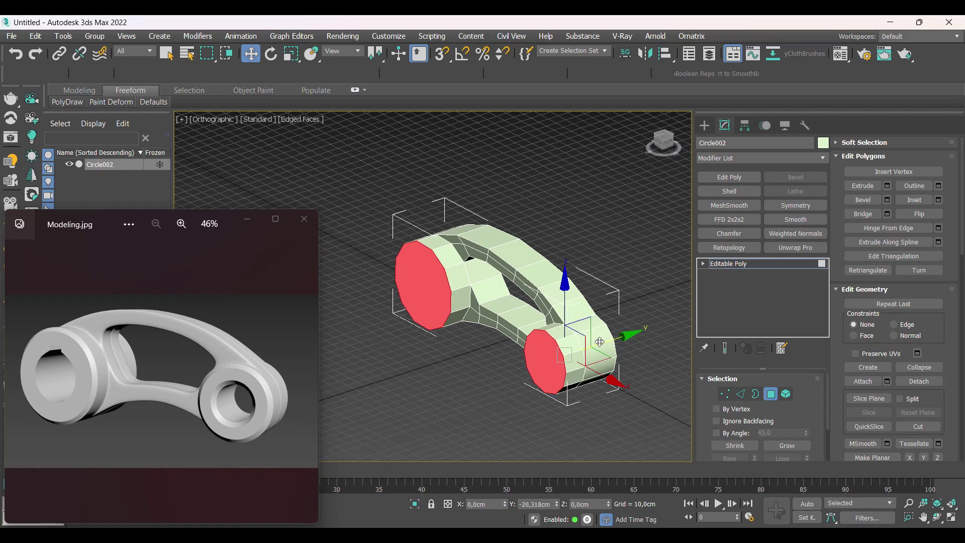
Move the smaller disc's front cap back inward so it protrudes less than the larger disc's cap
{"action": "left_click", "coordinate": [559, 358]}
{"action": "left_click_drag", "start_coordinate": [593, 346], "coordinate": [601, 343]}
{"action": "mouse_move", "coordinate": [595, 345]}
{"action": "middle_mouse_down", "text": "alt"}
{"action": "mouse_move", "coordinate": [616, 348]}
{"action": "mouse_move", "coordinate": [596, 358]}
{"action": "middle_mouse_up", "text": "alt"}
{"action": "key", "text": "F4"}
{"action": "key", "text": "F4"}
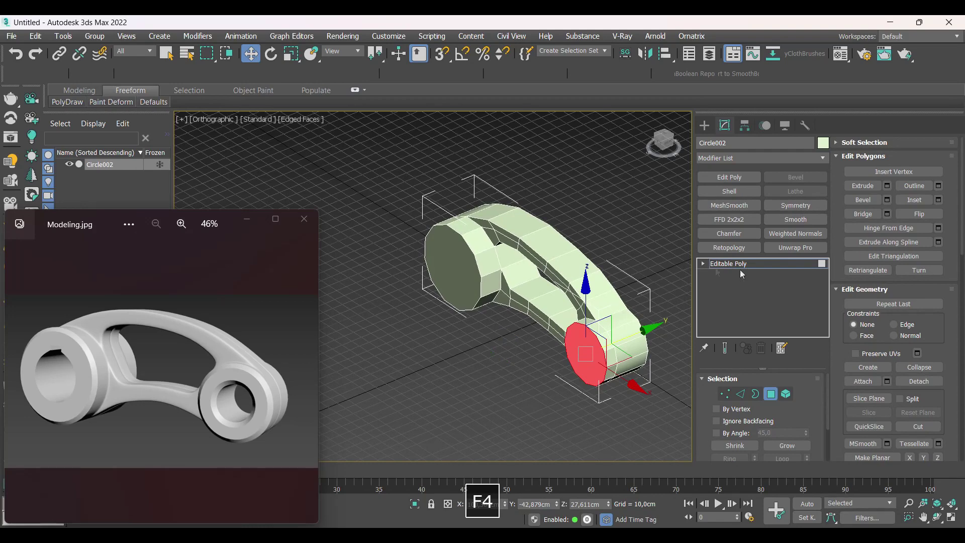
Inset the front caps of both discs by 16,999 cm
{"action": "middle_click_drag", "start_coordinate": [486, 333], "coordinate": [489, 342]}
{"action": "left_click", "coordinate": [447, 283], "text": "ctrl"}
{"action": "middle_click_drag", "start_coordinate": [447, 284], "coordinate": [437, 244], "text": "alt"}
{"action": "left_click", "coordinate": [936, 200]}
{"action": "middle_click_drag", "start_coordinate": [535, 330], "coordinate": [553, 322], "text": "alt"}
{"action": "left_click", "coordinate": [938, 199]}
{"action": "left_click_drag", "start_coordinate": [442, 311], "coordinate": [442, 285]}
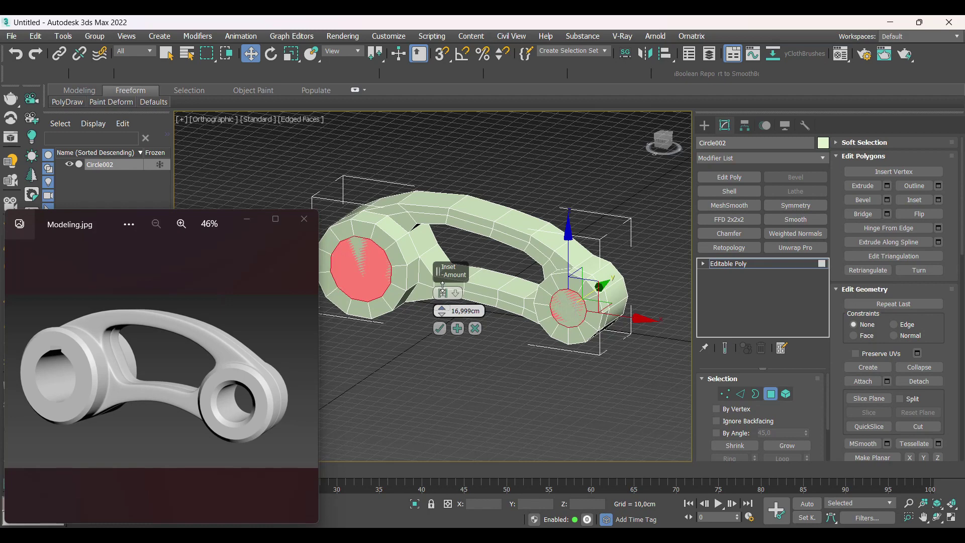
{"action": "left_click", "coordinate": [440, 328]}
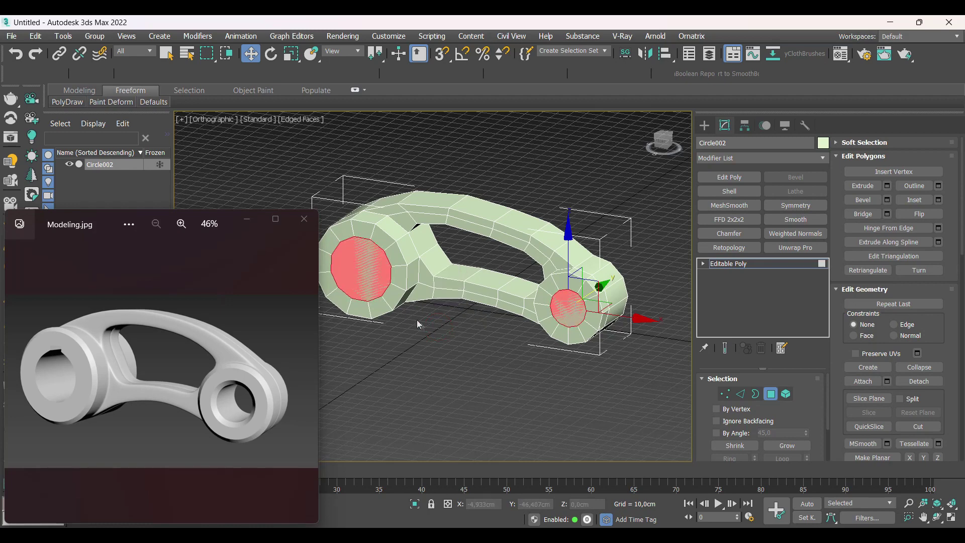
Scale the larger disc's inset front face down slightly to widen the ring around it
{"action": "middle_click_drag", "start_coordinate": [363, 257], "coordinate": [411, 266]}
{"action": "scroll", "coordinate": [410, 262], "scroll_direction": "up", "scroll_amount": 1}
{"action": "scroll", "coordinate": [411, 332], "scroll_direction": "down", "scroll_amount": 1}
{"action": "middle_click_drag", "start_coordinate": [410, 336], "coordinate": [409, 322], "text": "alt"}
{"action": "scroll", "coordinate": [410, 287], "scroll_direction": "up", "scroll_amount": 2}
{"action": "left_click", "coordinate": [408, 295]}
{"action": "key", "text": "r"}
{"action": "left_click_drag", "start_coordinate": [413, 277], "coordinate": [418, 290]}
{"action": "key", "text": "w"}
Connect the radial edges on the larger disc's front cap with 1 segment, pinch 0 and slide 27
{"action": "key", "text": "2"}
{"action": "key", "text": "ctrl+r"}
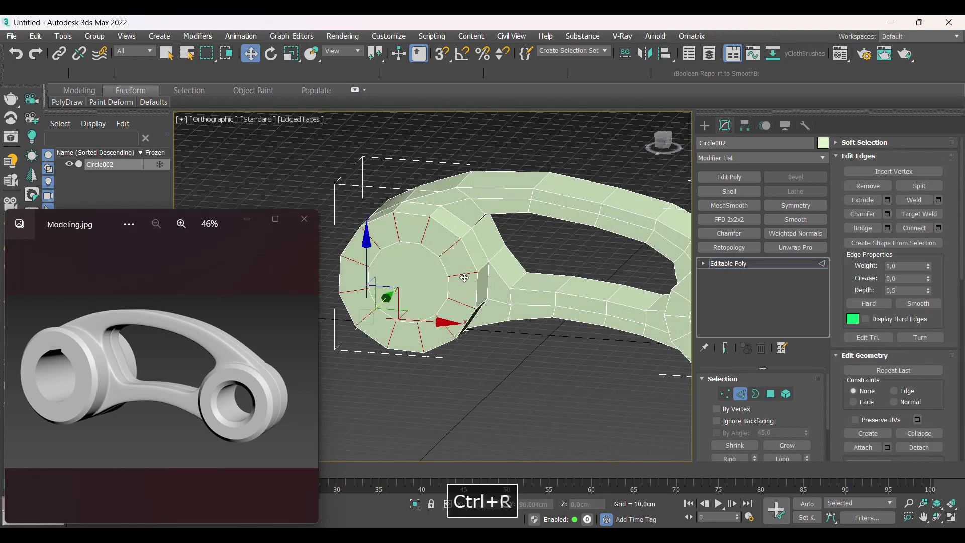
{"action": "key", "text": "ctrl+c"}
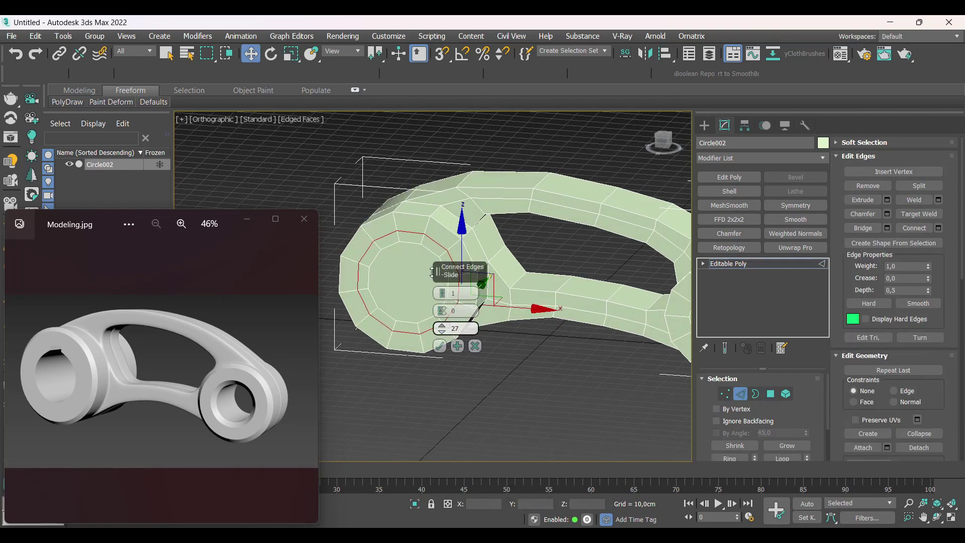
{"action": "left_click", "coordinate": [437, 347]}
{"action": "middle_click_drag", "start_coordinate": [429, 312], "coordinate": [437, 304], "text": "alt"}
{"action": "scroll", "coordinate": [417, 225], "scroll_direction": "up", "scroll_amount": 3}
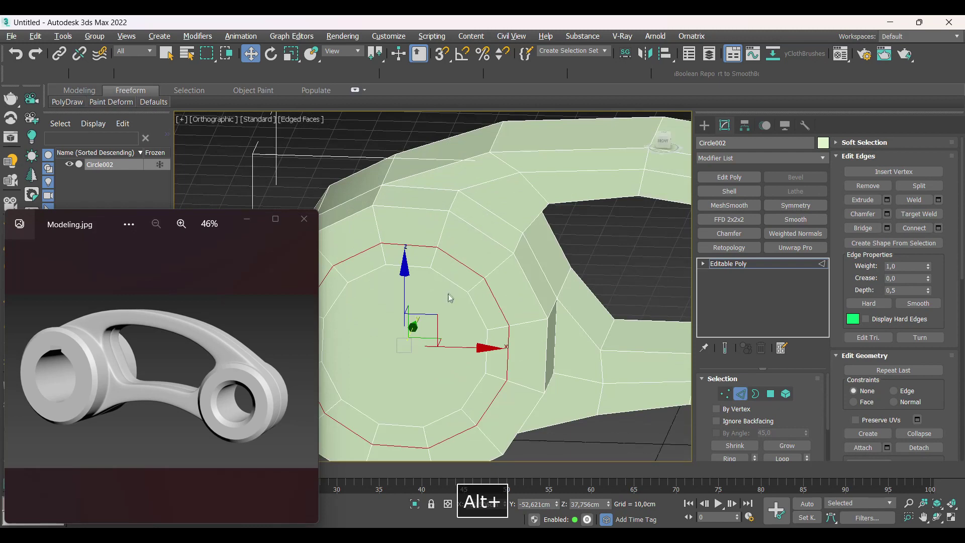
Align the new ring's two top vertices with the matching vertices of the larger disc's inner face
{"action": "key", "text": "1"}
{"action": "left_click", "coordinate": [431, 264]}
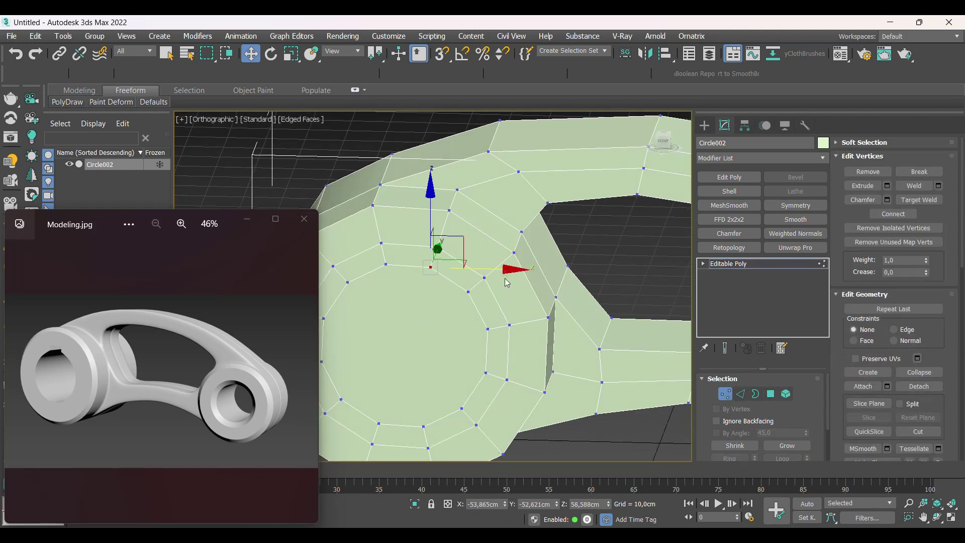
{"action": "key", "text": "ctrl+z"}
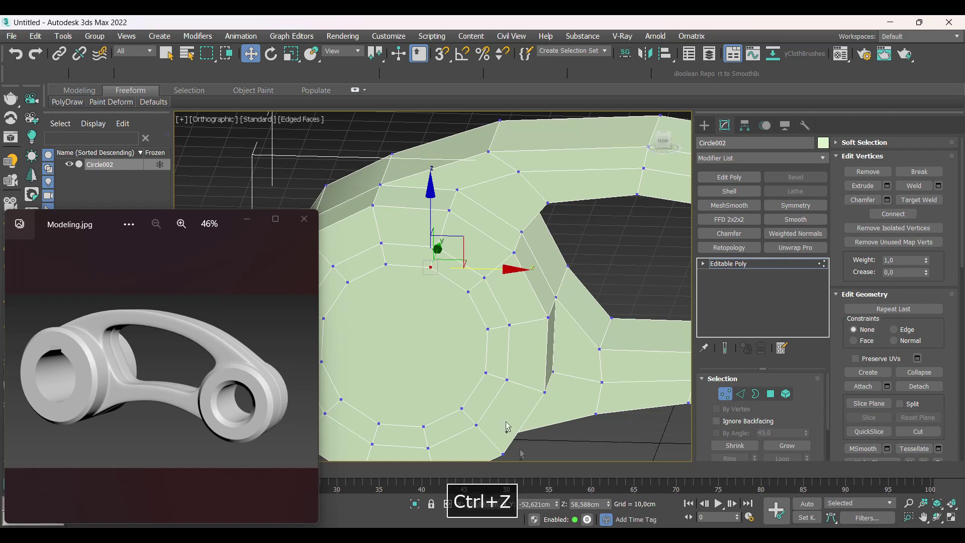
{"action": "key", "text": "ctrl+v"}
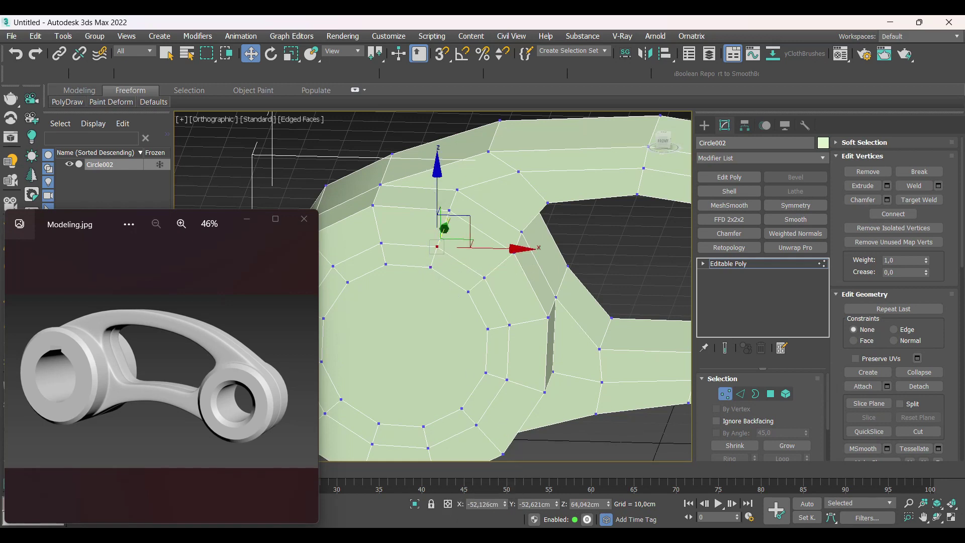
{"action": "left_click", "coordinate": [435, 317]}
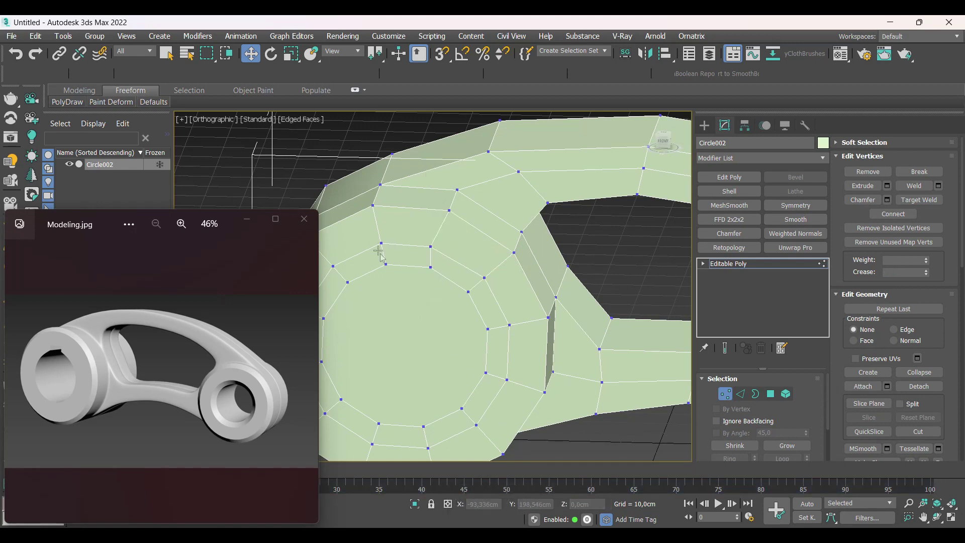
{"action": "left_click", "coordinate": [385, 263]}
{"action": "left_click_drag", "start_coordinate": [381, 274], "coordinate": [380, 241]}
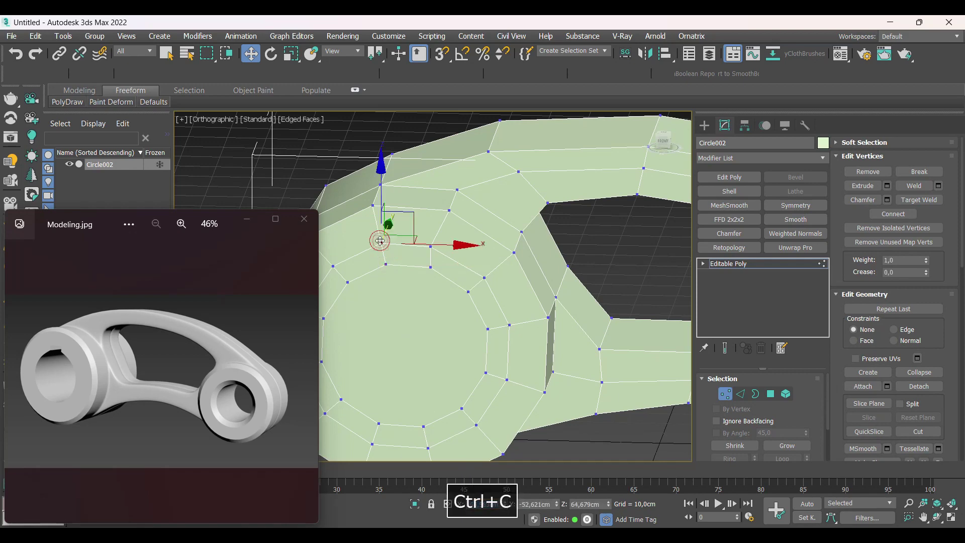
{"action": "key", "text": "ctrl+v"}
Hollow out the larger disc by extruding its inner front face inward
{"action": "middle_click_drag", "start_coordinate": [459, 377], "coordinate": [479, 352], "text": "alt"}
{"action": "key", "text": "4"}
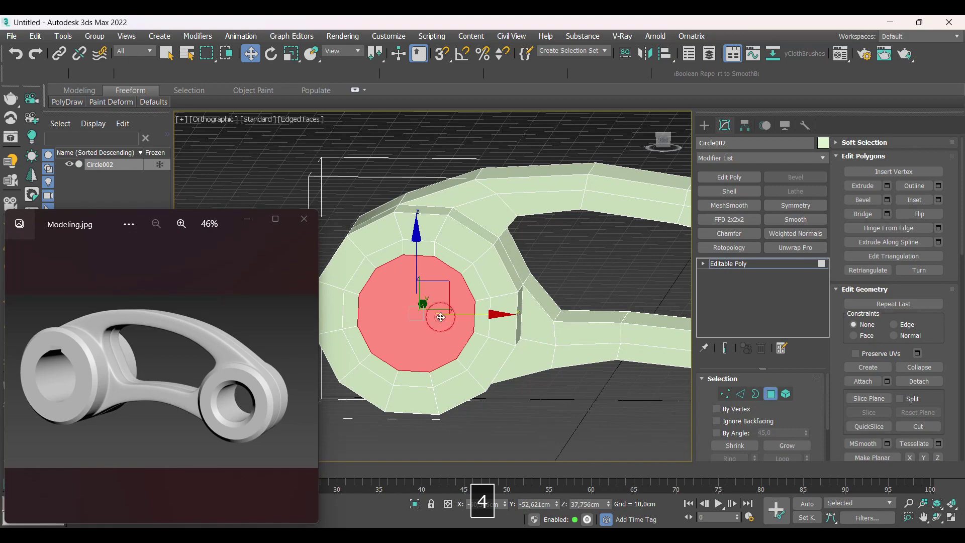
{"action": "scroll", "coordinate": [465, 241], "scroll_direction": "down", "scroll_amount": 2}
{"action": "middle_click_drag", "start_coordinate": [465, 241], "coordinate": [408, 339], "text": "alt"}
{"action": "key", "text": "shift+b"}
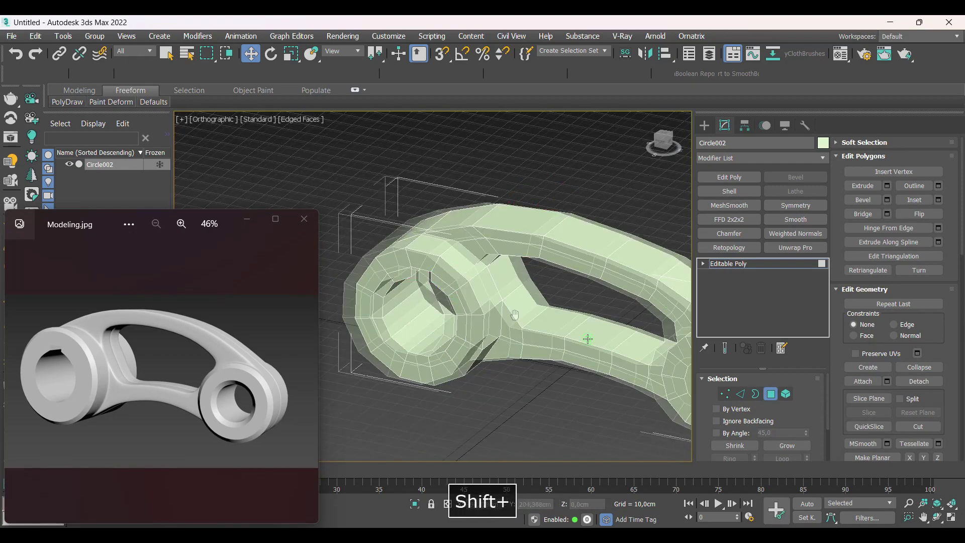
Extrude the smaller disc's inset face inward to form its bore and check the result with and without edges
{"action": "middle_click_drag", "start_coordinate": [588, 338], "coordinate": [375, 245]}
{"action": "left_click", "coordinate": [496, 281]}
{"action": "middle_click_drag", "start_coordinate": [496, 281], "coordinate": [540, 278], "text": "alt"}
{"action": "left_click_drag", "start_coordinate": [544, 269], "coordinate": [678, 218], "text": "shift"}
{"action": "mouse_move", "coordinate": [533, 281]}
{"action": "middle_mouse_down", "text": "alt"}
{"action": "mouse_move", "coordinate": [485, 294]}
{"action": "mouse_move", "coordinate": [441, 211]}
{"action": "mouse_move", "coordinate": [488, 264]}
{"action": "middle_mouse_up", "text": "alt"}
{"action": "key", "text": "F4"}
{"action": "key", "text": "F4"}
{"action": "key", "text": "F4"}
{"action": "key", "text": "F4"}
Add an Edit Poly modifier and a planar Symmetry modifier mirroring the whole link on the Z axis
{"action": "left_click", "coordinate": [742, 264]}
{"action": "middle_click_drag", "start_coordinate": [654, 266], "coordinate": [634, 274], "text": "alt"}
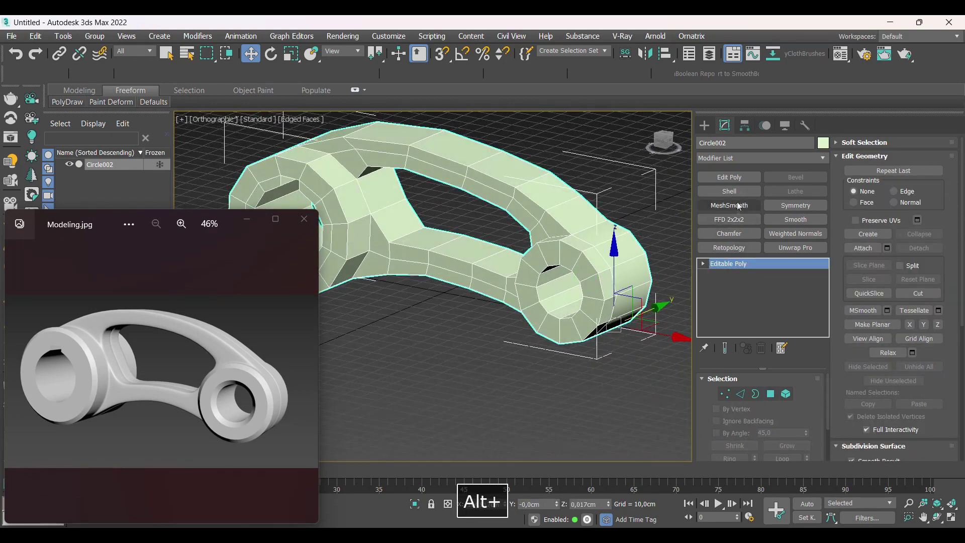
{"action": "left_click", "coordinate": [737, 178]}
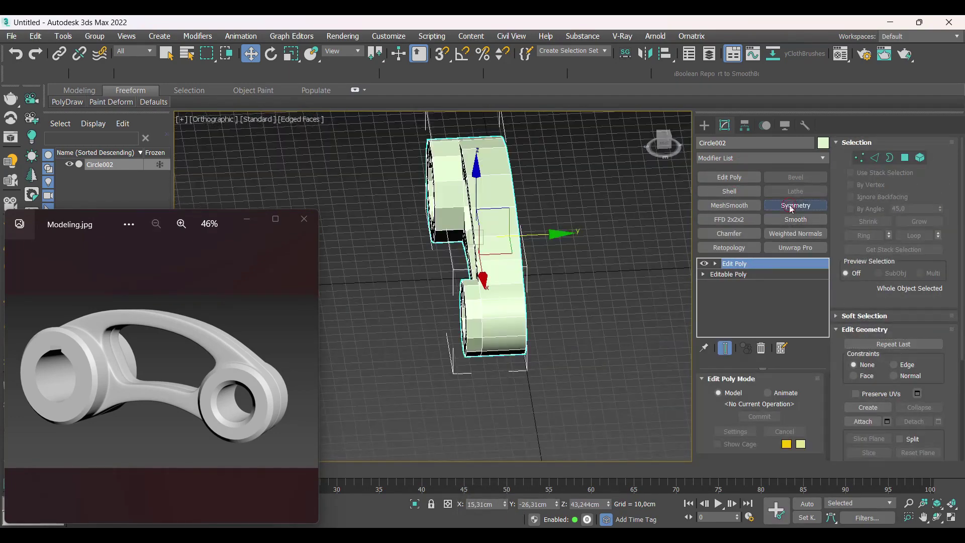
{"action": "left_click", "coordinate": [791, 206]}
{"action": "middle_click_drag", "start_coordinate": [542, 327], "coordinate": [578, 252], "text": "alt"}
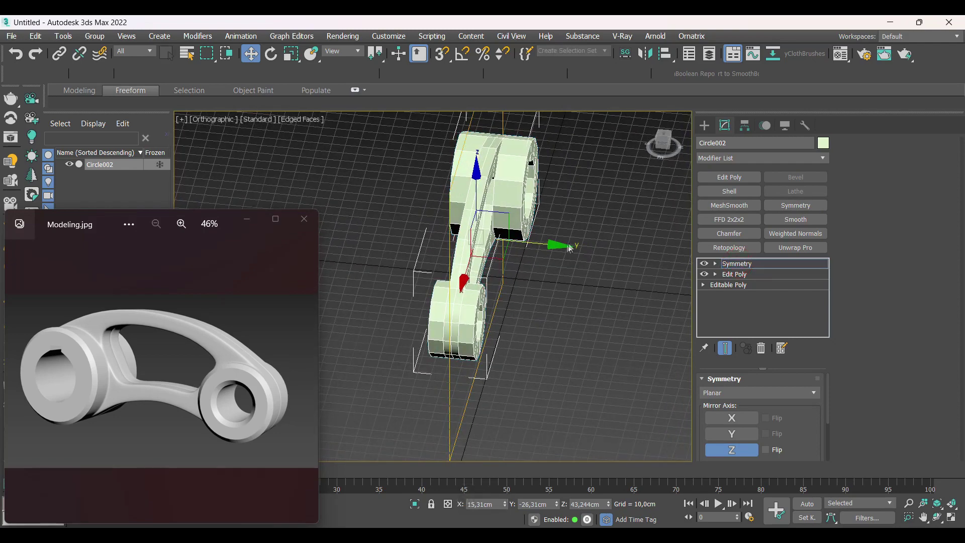
Inspect the mirrored link from several angles, with and without edges displayed, against the reference image
{"action": "left_click_drag", "start_coordinate": [556, 247], "coordinate": [562, 248]}
{"action": "middle_click_drag", "start_coordinate": [562, 248], "coordinate": [599, 236], "text": "alt"}
{"action": "key", "text": "F4"}
{"action": "scroll", "coordinate": [535, 242], "scroll_direction": "up", "scroll_amount": 2}
{"action": "middle_click_drag", "start_coordinate": [528, 241], "coordinate": [521, 231], "text": "alt"}
{"action": "key", "text": "F4"}
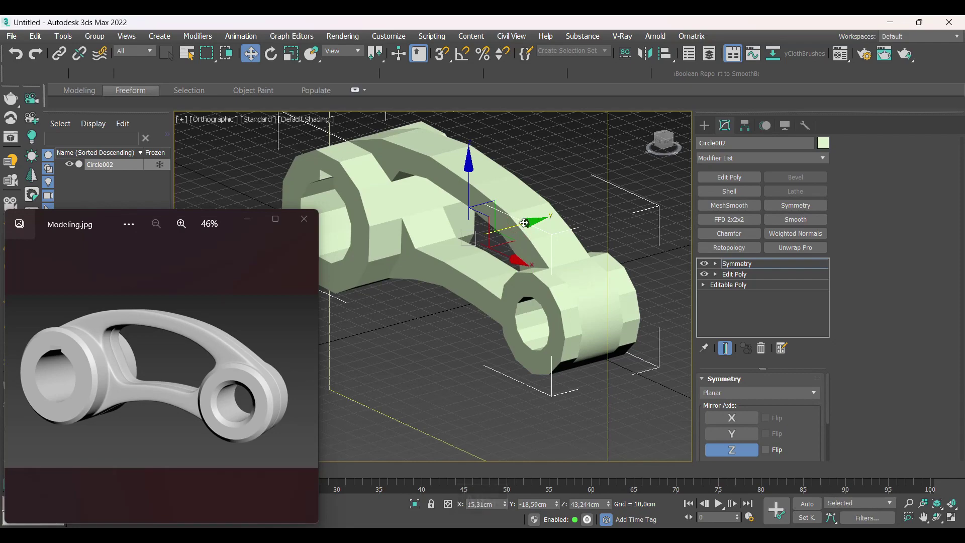
{"action": "key", "text": "F4"}
{"action": "middle_click_drag", "start_coordinate": [547, 291], "coordinate": [504, 278], "text": "alt"}
{"action": "key", "text": "F4"}
{"action": "key", "text": "F4"}
{"action": "key", "text": "F4"}
{"action": "middle_click_drag", "start_coordinate": [504, 278], "coordinate": [461, 280], "text": "alt"}
{"action": "mouse_move", "coordinate": [536, 295]}
{"action": "middle_mouse_down"}
{"action": "mouse_move", "coordinate": [517, 286]}
{"action": "mouse_move", "coordinate": [521, 299]}
{"action": "mouse_move", "coordinate": [567, 300]}
{"action": "mouse_move", "coordinate": [514, 273]}
{"action": "middle_mouse_up"}
In the Edit Poly edges, connect the 12-edge ring at the smaller cylinder with one segment, pinch 0 and slide -62
{"action": "left_click", "coordinate": [783, 276]}
{"action": "key", "text": "2"}
{"action": "key", "text": "F4"}
{"action": "key", "text": "F4"}
{"action": "scroll", "coordinate": [569, 292], "scroll_direction": "up", "scroll_amount": 3}
{"action": "left_click", "coordinate": [600, 290]}
{"action": "left_click", "coordinate": [595, 289], "text": "shift"}
{"action": "key", "text": "ctrl+c"}
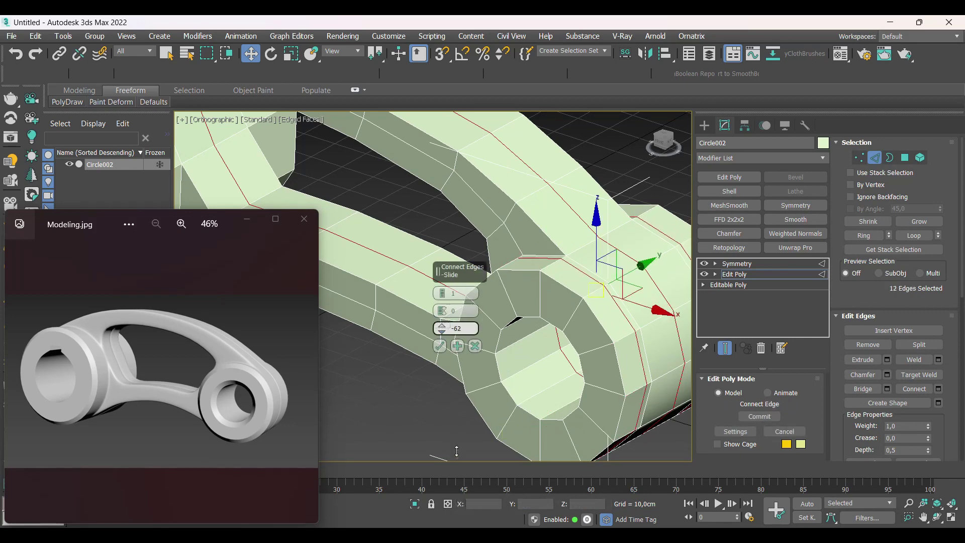
{"action": "left_click", "coordinate": [441, 346]}
Connect another edge ring at the smaller cylinder to add one more supporting loop
{"action": "middle_click_drag", "start_coordinate": [445, 344], "coordinate": [469, 280], "text": "alt"}
{"action": "key", "text": "ctrl+r"}
{"action": "key", "text": "ctrl+c"}
{"action": "left_click", "coordinate": [439, 346]}
Select the edge loops around the smaller cylinder's front rim and bore and chamfer them by 3,433 cm
{"action": "middle_click_drag", "start_coordinate": [439, 346], "coordinate": [480, 283], "text": "alt"}
{"action": "double_click", "coordinate": [480, 283]}
{"action": "middle_click_drag", "start_coordinate": [676, 402], "coordinate": [429, 296]}
{"action": "double_click", "coordinate": [540, 296], "text": "ctrl"}
{"action": "double_click", "coordinate": [499, 324], "text": "ctrl"}
{"action": "middle_click_drag", "start_coordinate": [370, 299], "coordinate": [551, 357]}
{"action": "key", "text": "ctrl+shift+c"}
{"action": "scroll", "coordinate": [601, 325], "scroll_direction": "up", "scroll_amount": 3}
{"action": "left_click_drag", "start_coordinate": [442, 310], "coordinate": [444, 333]}
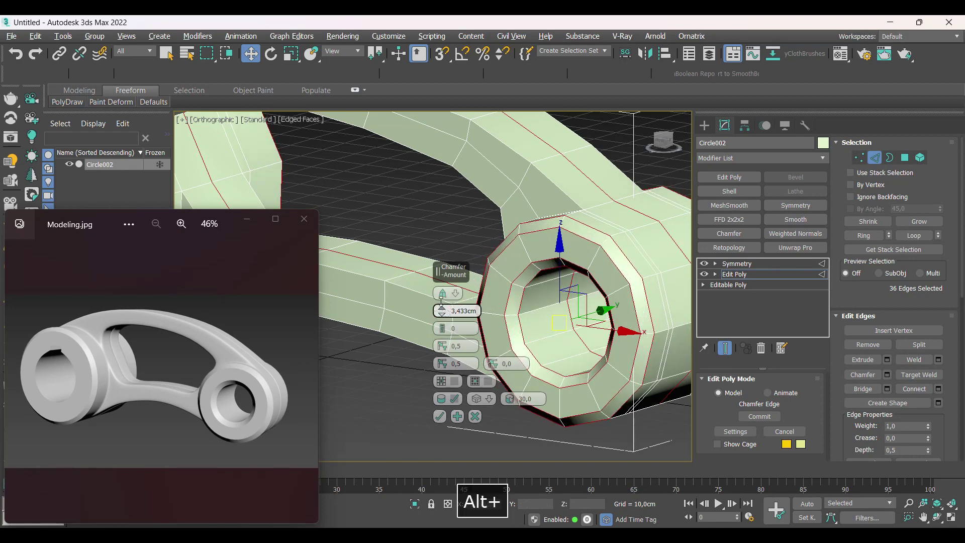
{"action": "left_click", "coordinate": [440, 416]}
Check the whole link after chamfering, comparing the shaded surface with and without edges
{"action": "scroll", "coordinate": [441, 417], "scroll_direction": "down", "scroll_amount": 3}
{"action": "middle_click_drag", "start_coordinate": [453, 326], "coordinate": [434, 283], "text": "alt"}
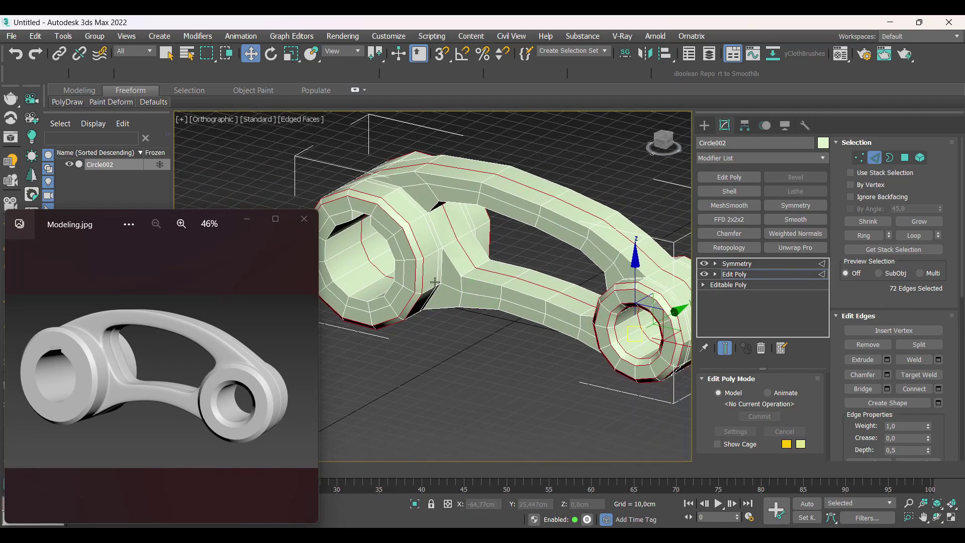
{"action": "middle_click_drag", "start_coordinate": [471, 247], "coordinate": [612, 277], "text": "alt"}
{"action": "key", "text": "g"}
{"action": "key", "text": "2"}
{"action": "key", "text": "F4"}
{"action": "key", "text": "F4"}
{"action": "key", "text": "2"}
{"action": "key", "text": "F4"}
{"action": "key", "text": "F4"}
{"action": "key", "text": "2"}
Add an Edit Poly modifier above Symmetry and extrude the link's centre edge loops with 0,0 cm height and a narrow width
{"action": "left_click", "coordinate": [737, 264]}
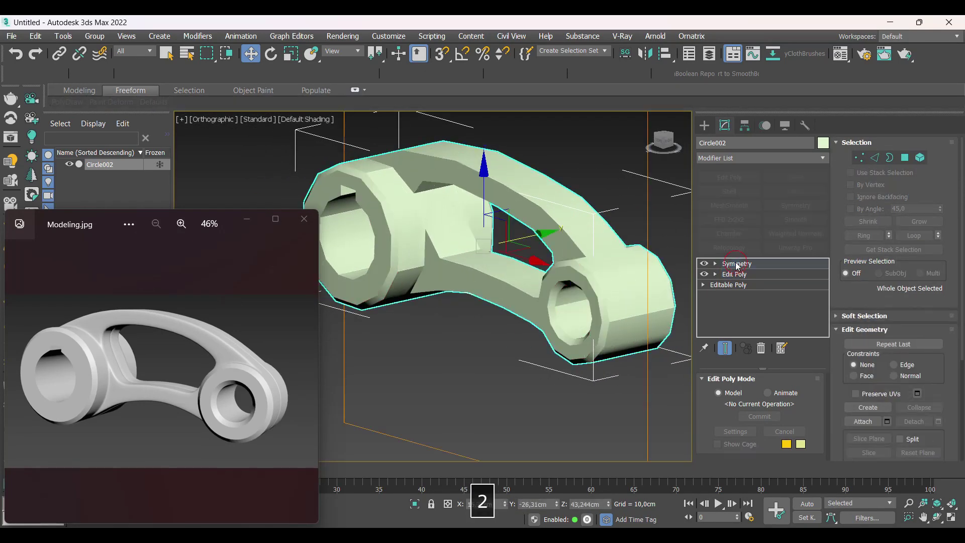
{"action": "left_click", "coordinate": [746, 182]}
{"action": "key", "text": "2"}
{"action": "key", "text": "F4"}
{"action": "middle_click_drag", "start_coordinate": [533, 282], "coordinate": [552, 292], "text": "alt"}
{"action": "scroll", "coordinate": [482, 271], "scroll_direction": "up", "scroll_amount": 3}
{"action": "scroll", "coordinate": [500, 274], "scroll_direction": "down", "scroll_amount": 3}
{"action": "middle_click_drag", "start_coordinate": [500, 274], "coordinate": [452, 277], "text": "alt"}
{"action": "scroll", "coordinate": [563, 256], "scroll_direction": "up", "scroll_amount": 5}
{"action": "key", "text": "F3"}
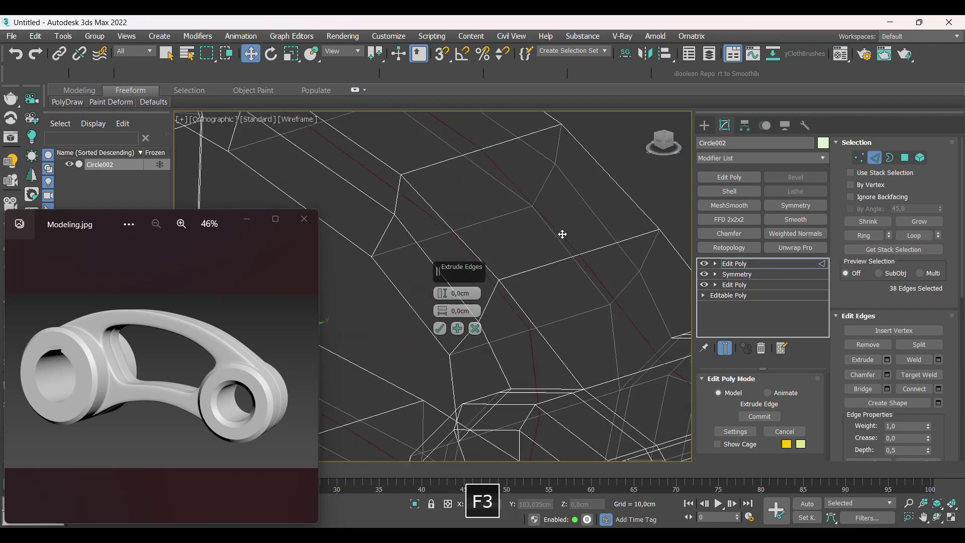
{"action": "left_click_drag", "start_coordinate": [442, 311], "coordinate": [435, 268]}
{"action": "key", "text": "F3"}
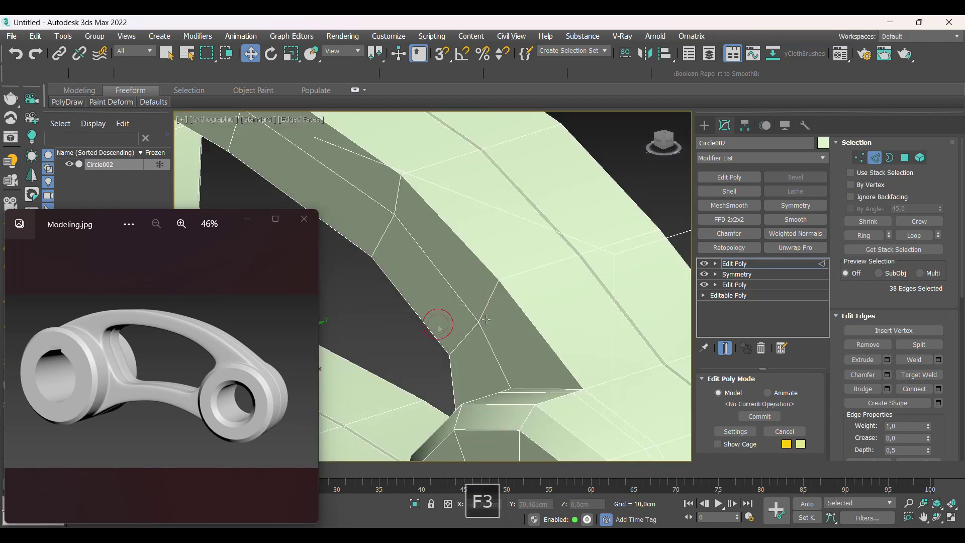
Extend the selection with the edge loops along the link's extruded centre seam, then undo the last edge change
{"action": "key", "text": "F3"}
{"action": "scroll", "coordinate": [590, 260], "scroll_direction": "up", "scroll_amount": 2}
{"action": "double_click", "coordinate": [562, 274], "text": "ctrl"}
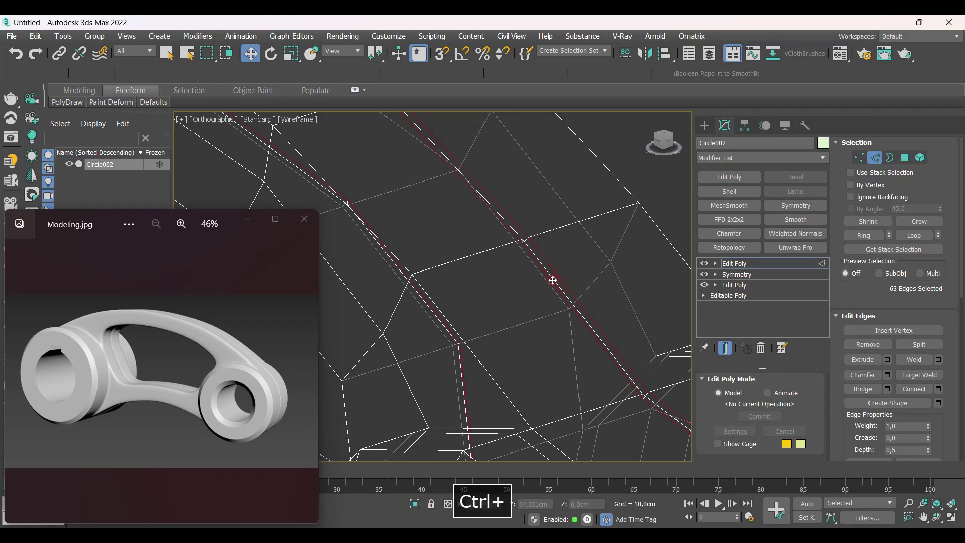
{"action": "scroll", "coordinate": [554, 279], "scroll_direction": "down", "scroll_amount": 4}
{"action": "key", "text": "F3"}
{"action": "key", "text": "F3"}
{"action": "scroll", "coordinate": [516, 260], "scroll_direction": "up", "scroll_amount": 4}
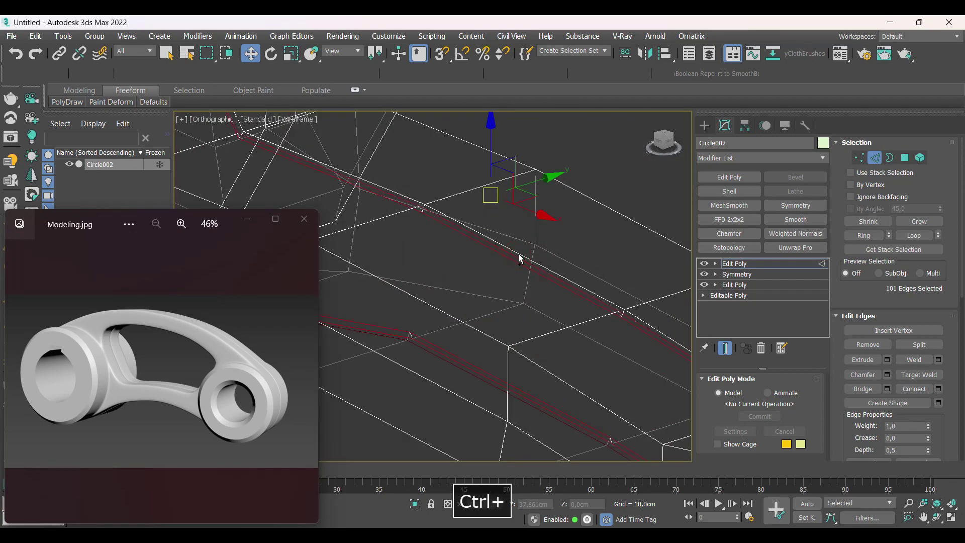
{"action": "key", "text": "F3"}
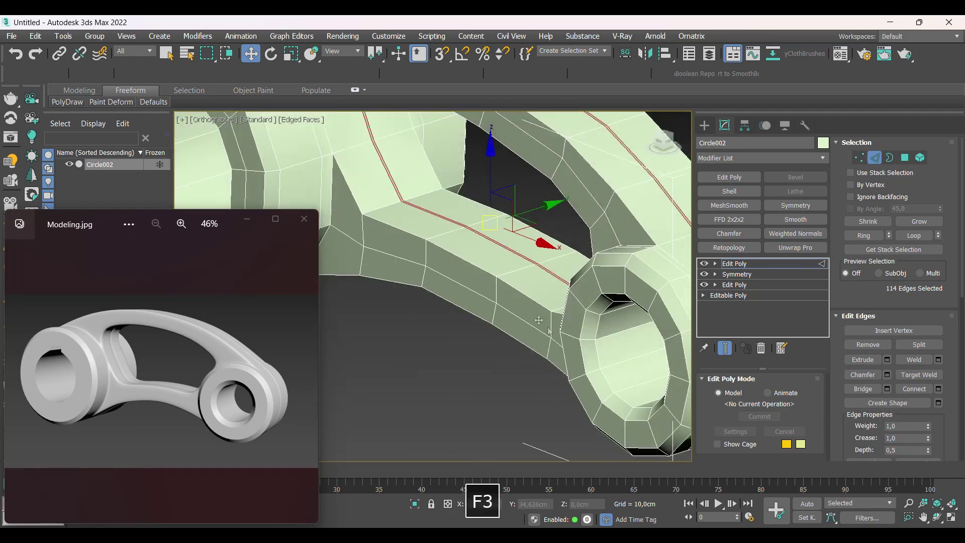
{"action": "middle_click_drag", "start_coordinate": [602, 295], "coordinate": [583, 310], "text": "alt"}
{"action": "key", "text": "ctrl+z"}
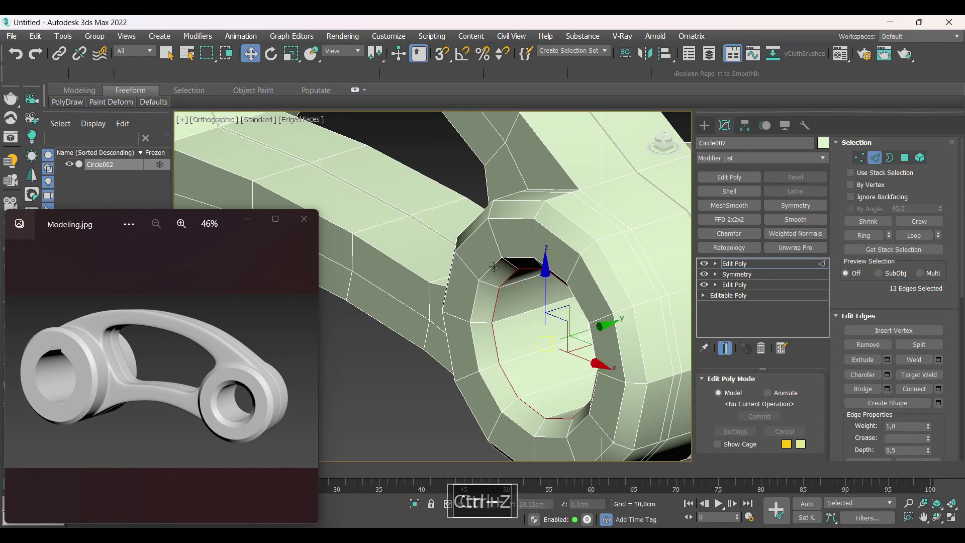